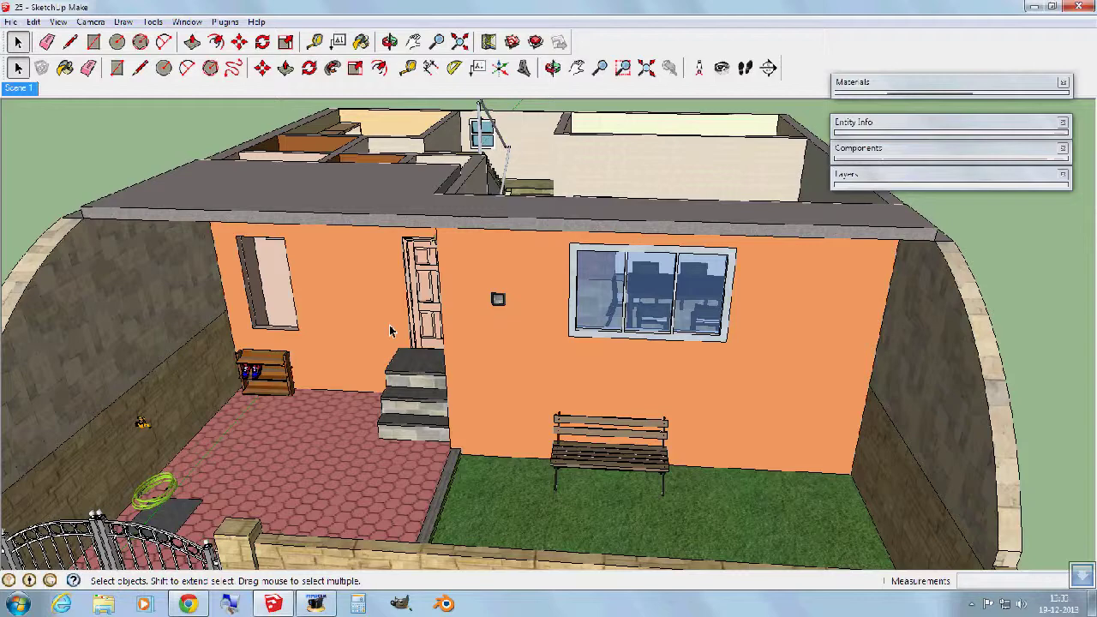
scroll(390, 332, down, 2)
Orbit the exterior view to face the front of the house.
mouse_move(382, 356)
middle_down()
mouse_move(463, 241)
mouse_move(166, 367)
mouse_move(257, 343)
mouse_move(248, 306)
mouse_move(179, 228)
mouse_move(337, 279)
mouse_move(318, 379)
mouse_move(570, 500)
mouse_move(628, 306)
mouse_move(685, 257)
mouse_move(781, 477)
mouse_move(773, 314)
mouse_move(591, 374)
mouse_move(437, 355)
middle_up()
key(space)
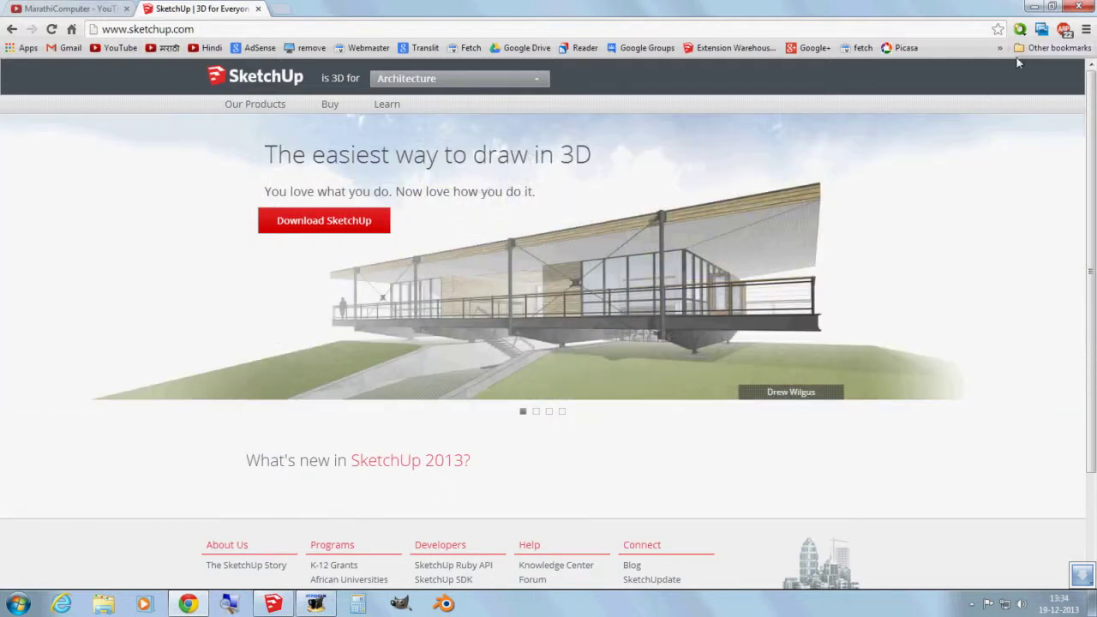
Back in the model, orbit over the roof and zoom into the dining room floor and stairs.
click(1035, 8)
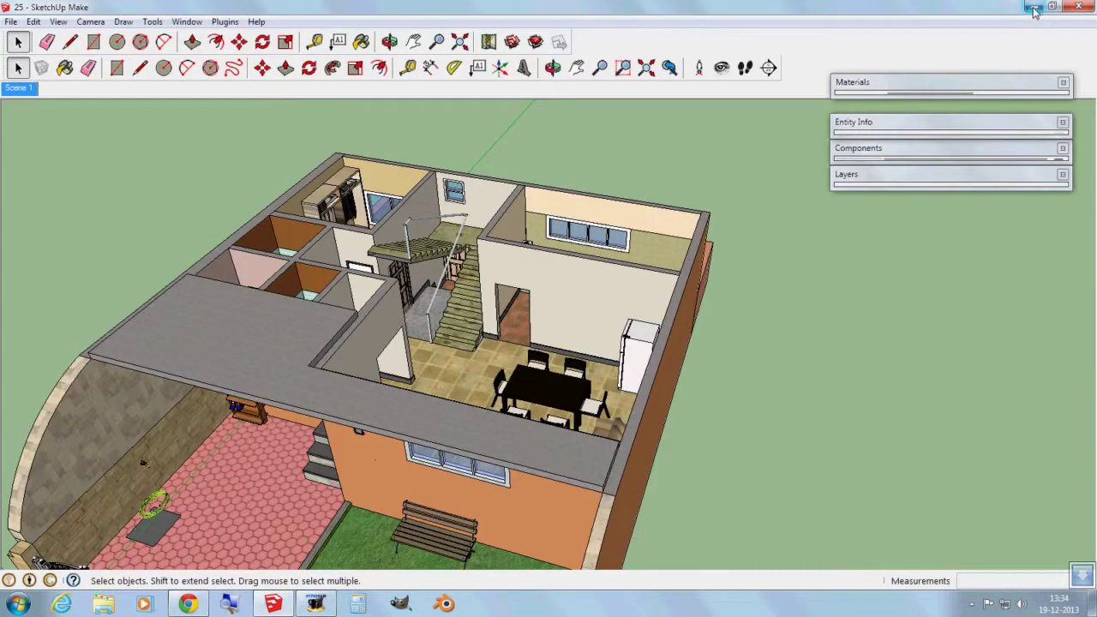
middle_drag(548, 334, 549, 334)
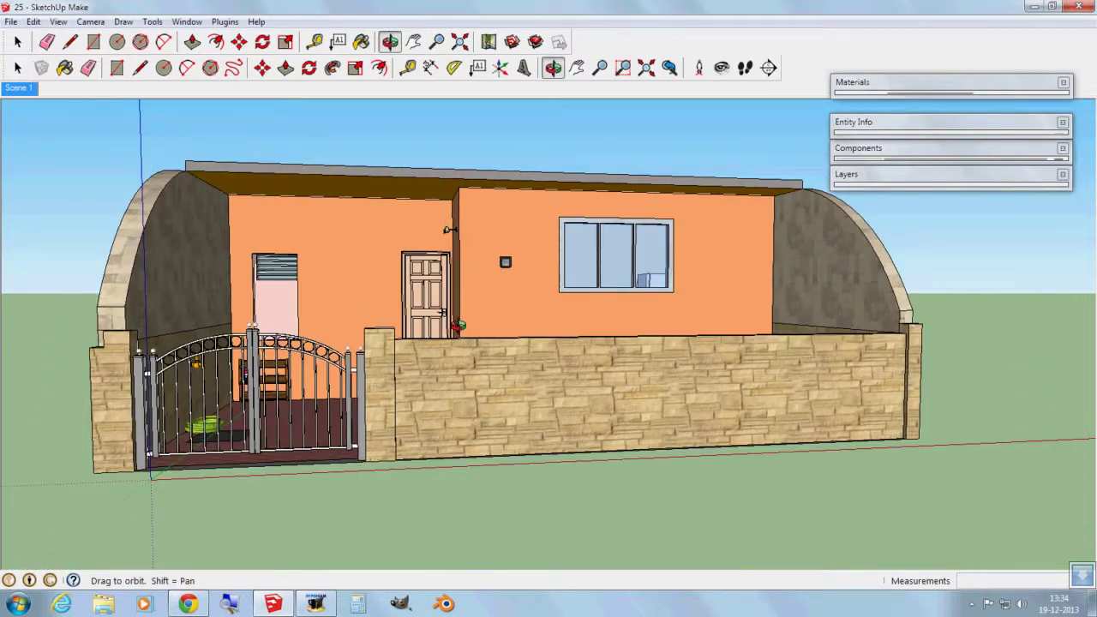
drag(460, 324, 471, 350)
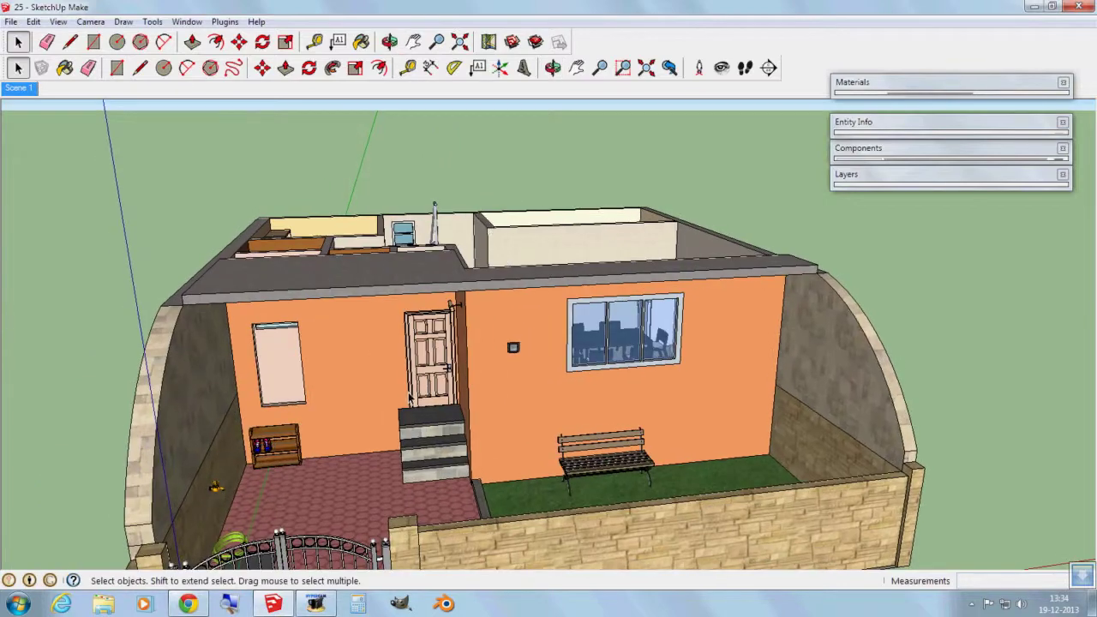
scroll(415, 397, up, 2)
scroll(415, 397, up, 2)
scroll(414, 396, up, 2)
middle_drag(415, 396, 46, 495)
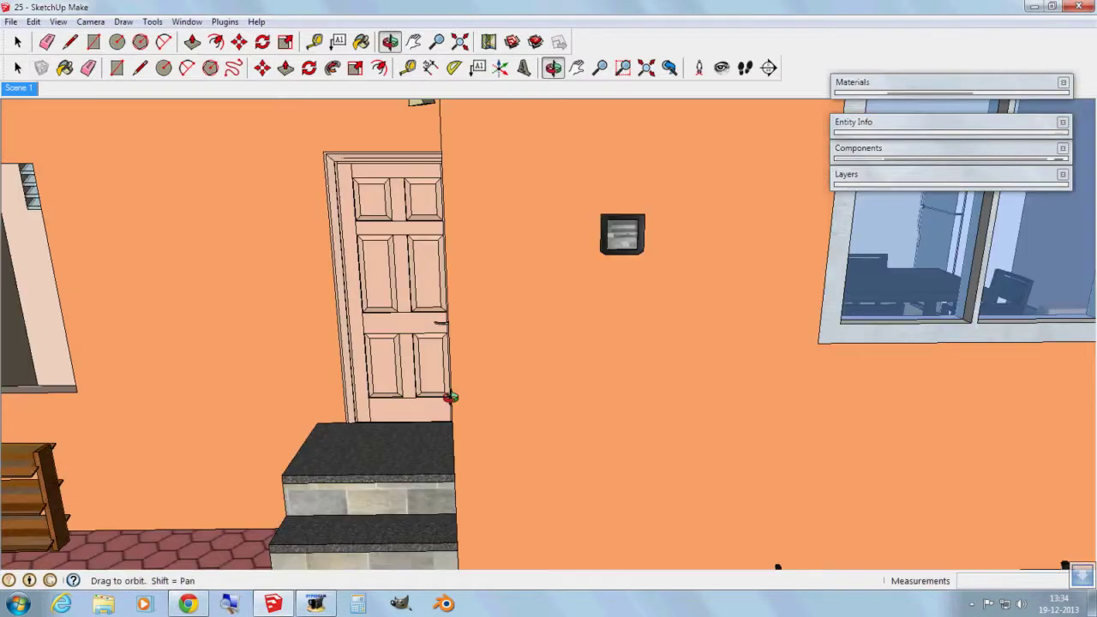
scroll(379, 398, up, 2)
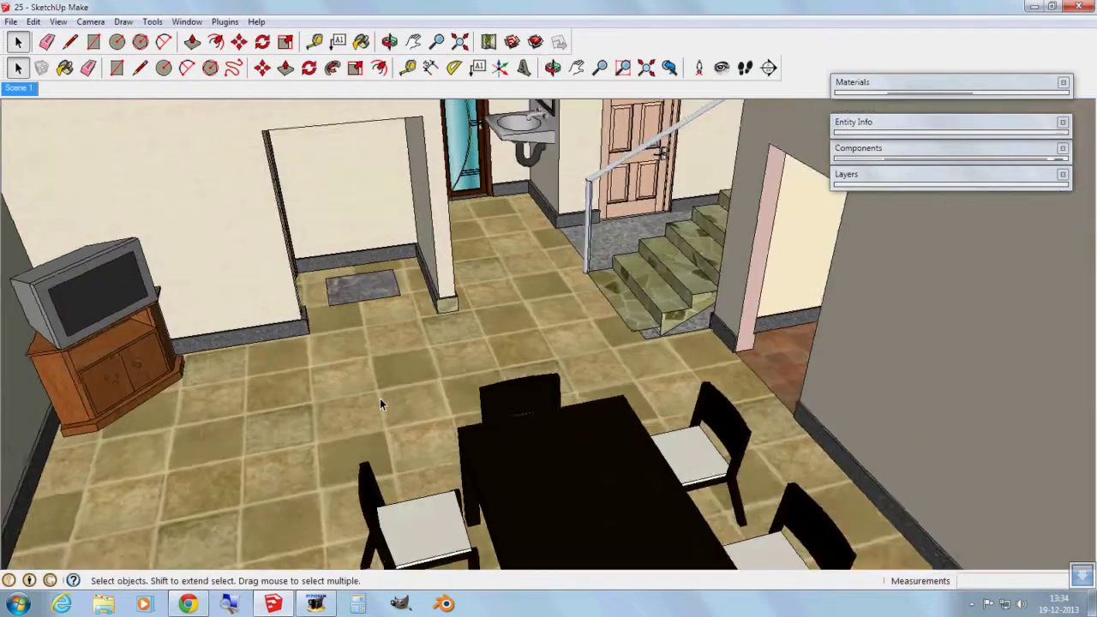
scroll(387, 396, up, 2)
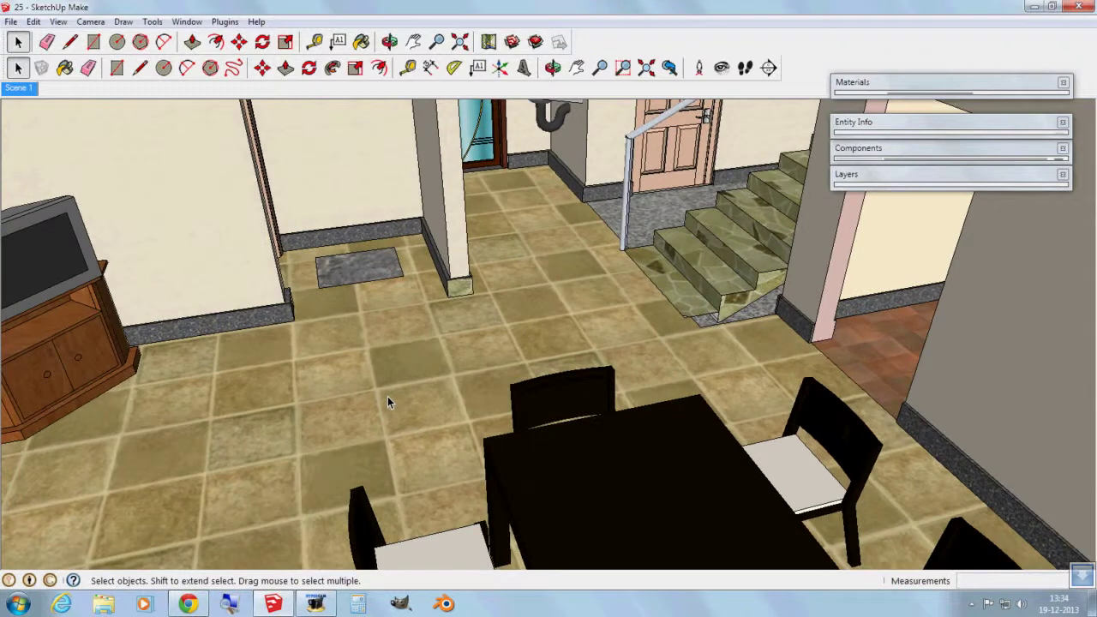
Walk through the dining area toward the sink, doors and stairs.
click(745, 68)
mouse_move(423, 413)
mouse_down()
mouse_move(435, 390)
mouse_move(420, 411)
mouse_up()
mouse_move(420, 411)
middle_down()
mouse_move(513, 264)
mouse_move(524, 219)
middle_up()
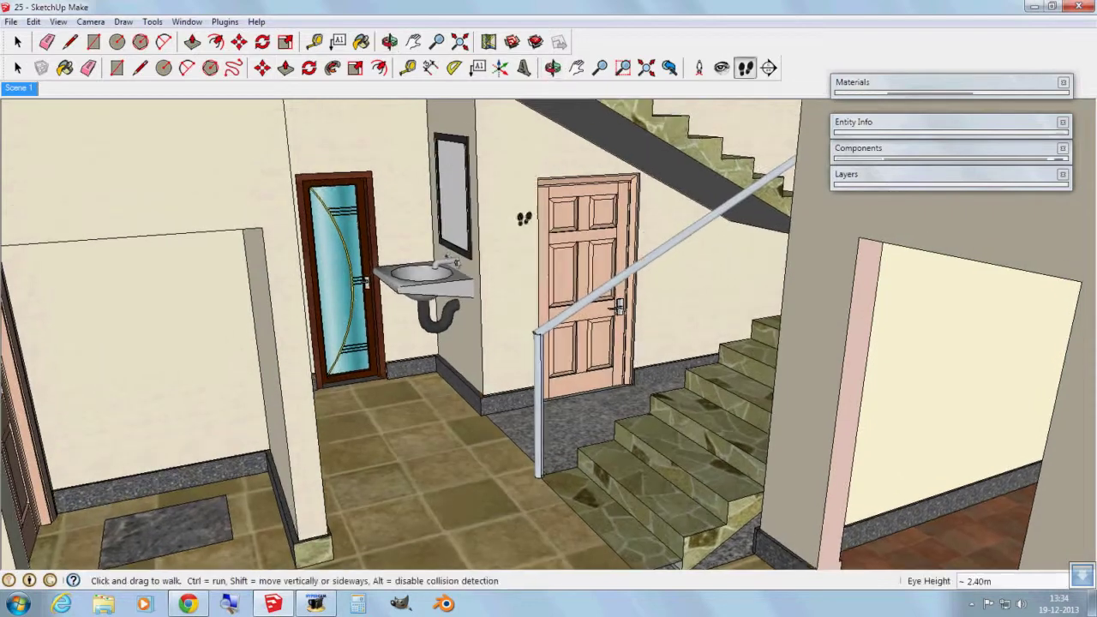
mouse_move(553, 293)
middle_down()
mouse_move(4, 283)
mouse_move(834, 244)
mouse_move(597, 90)
middle_up()
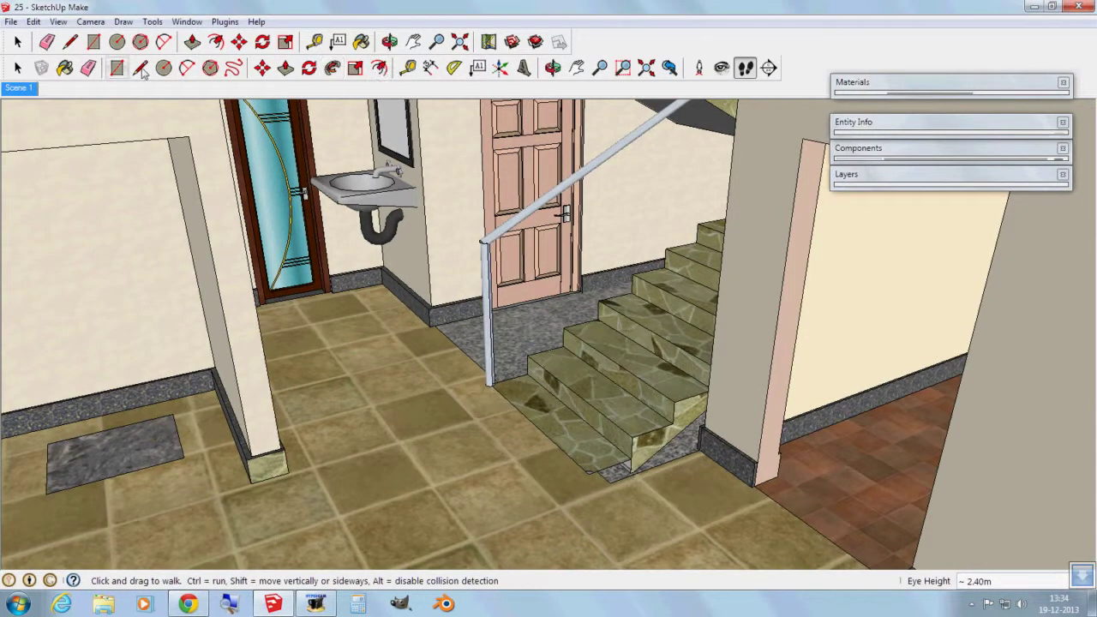
Orbit and zoom in close to the staircase and baseboard.
click(18, 68)
scroll(847, 417, up, 3)
mouse_move(847, 417)
middle_down()
mouse_move(1030, 342)
mouse_move(1023, 267)
middle_up()
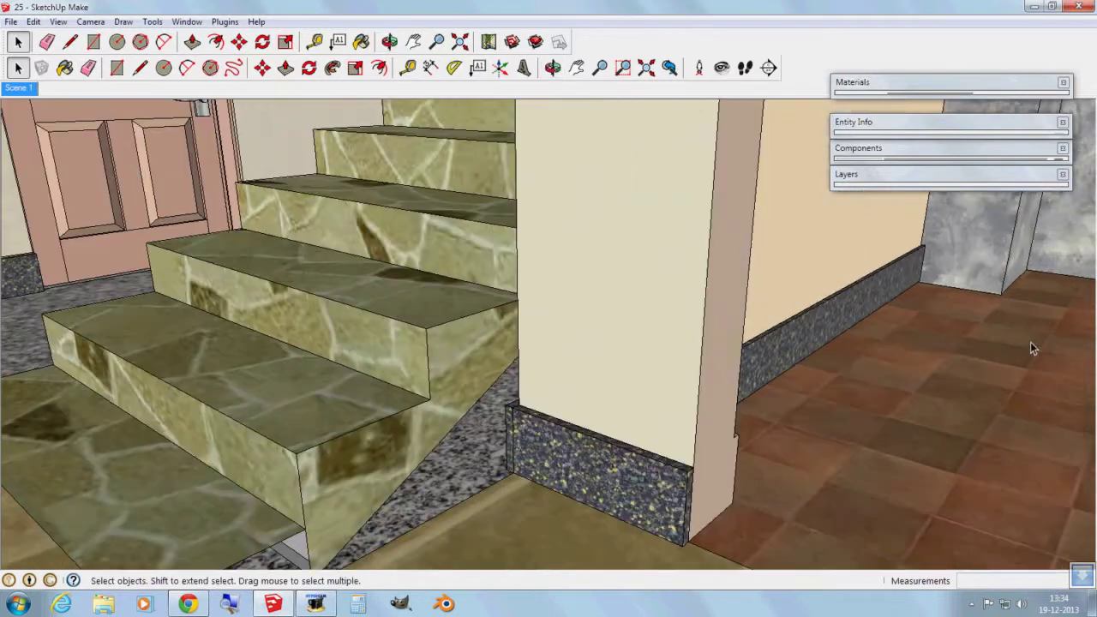
scroll(1030, 341, up, 3)
scroll(1024, 267, up, 2)
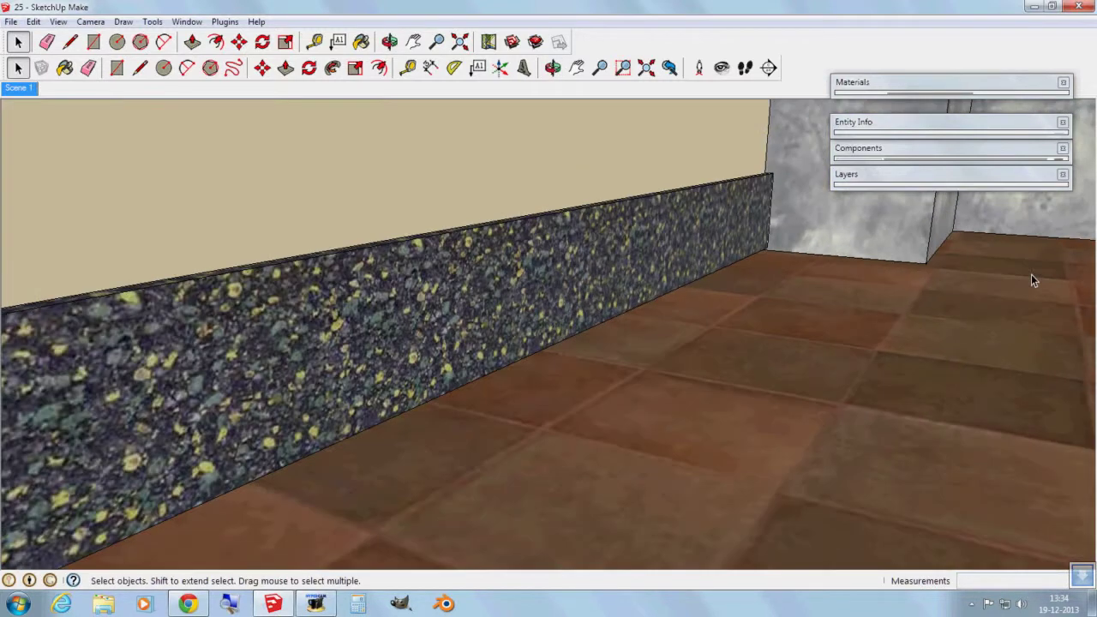
scroll(1031, 275, up, 1)
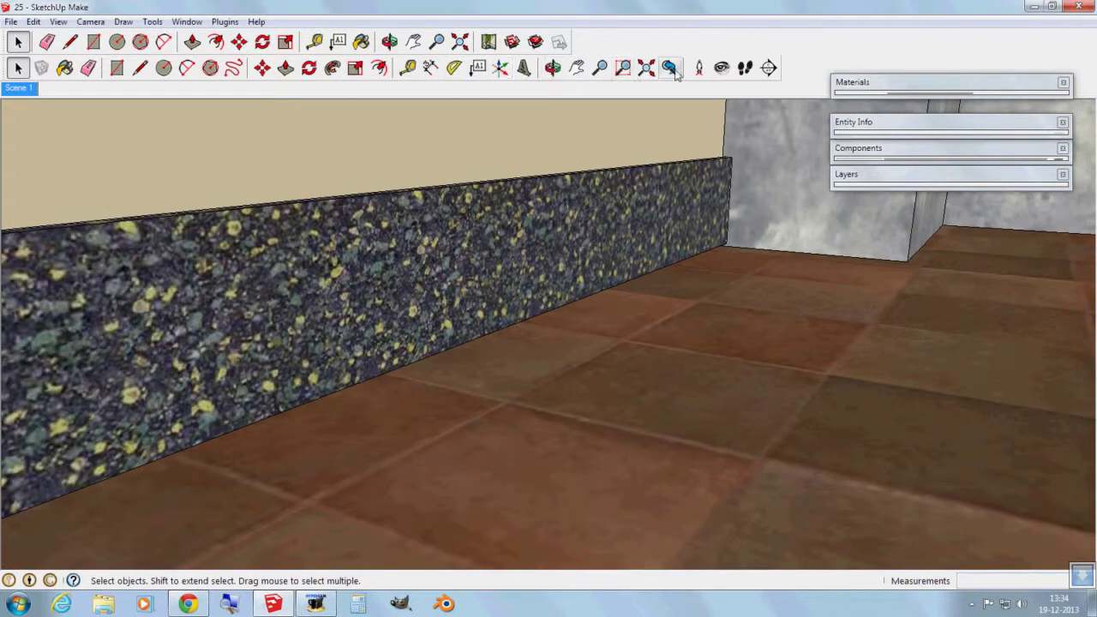
Look around toward the kitchen counter and sink, then zoom extents to the whole house.
click(722, 67)
mouse_move(784, 202)
mouse_down()
mouse_move(863, 261)
mouse_move(678, 379)
mouse_move(781, 258)
mouse_up()
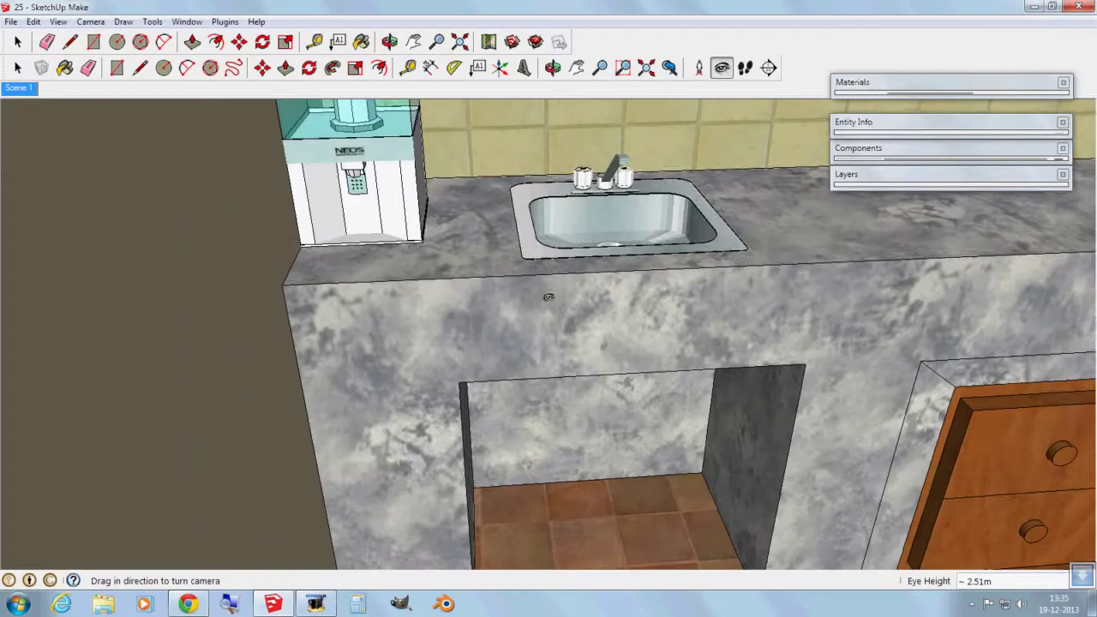
drag(781, 258, 644, 95)
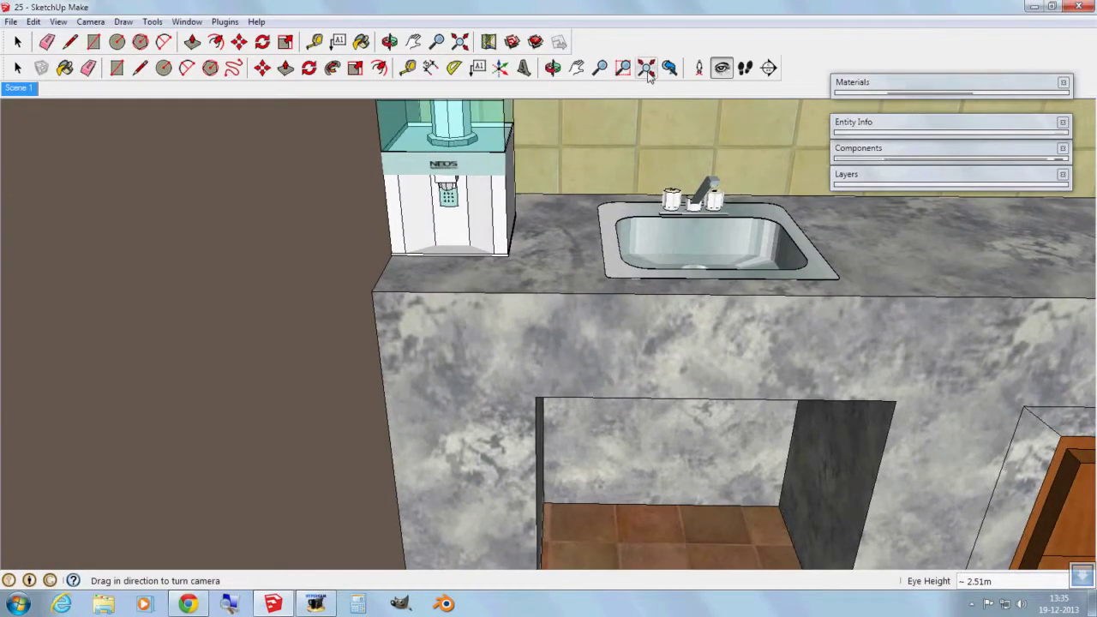
click(646, 68)
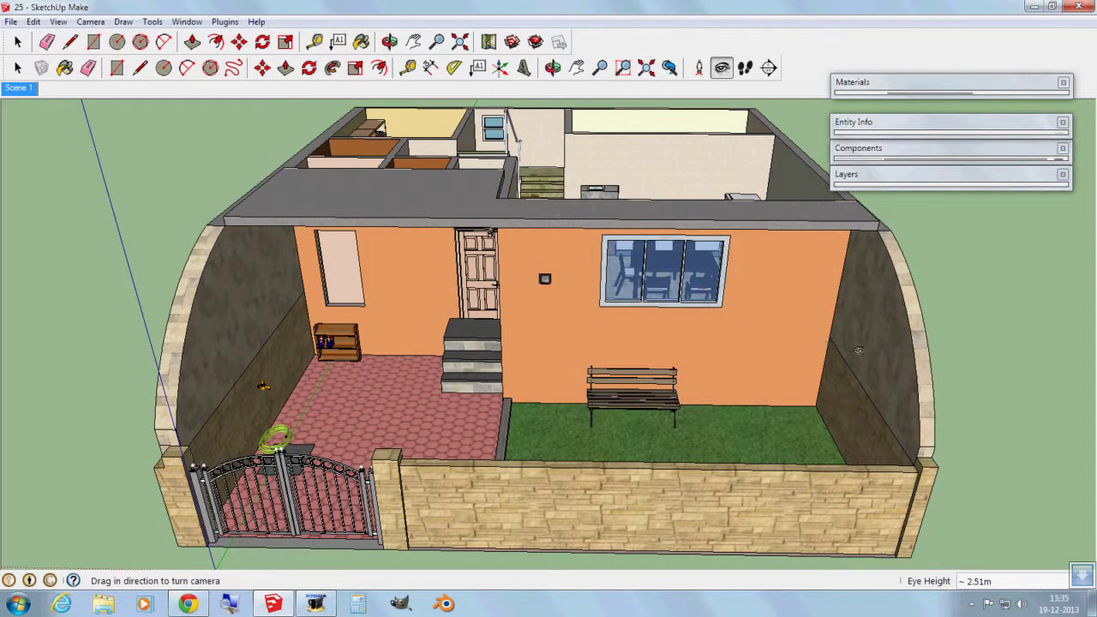
Orbit around the house to a steep top-down view into the dining room and kitchen.
mouse_move(858, 352)
middle_down()
mouse_move(570, 412)
mouse_move(570, 460)
mouse_move(610, 465)
middle_up()
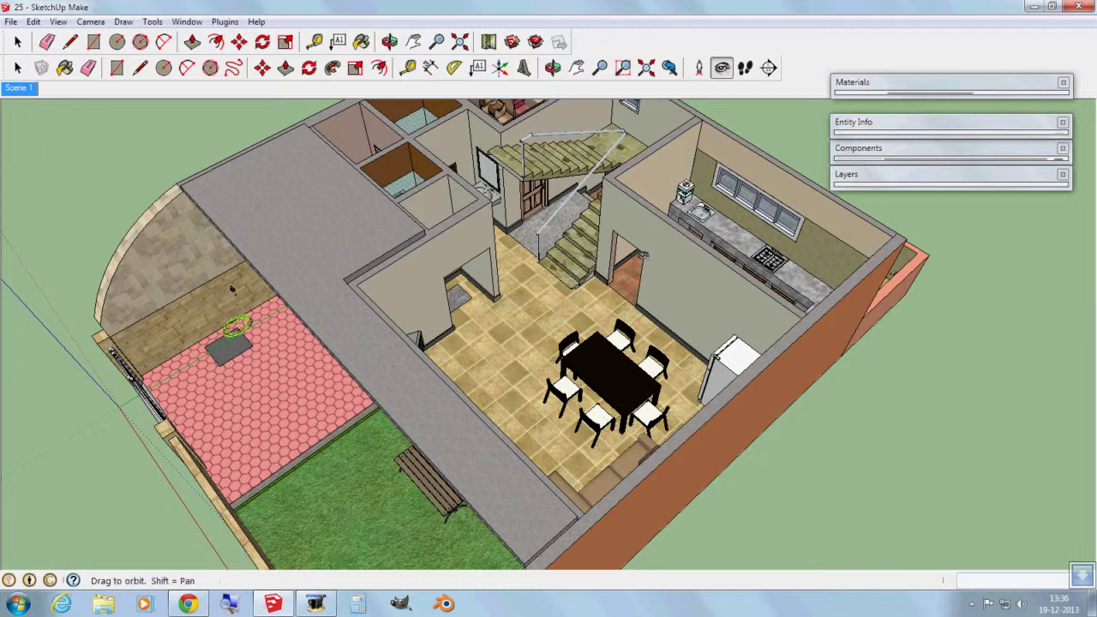
middle_drag(587, 262, 595, 310)
mouse_move(481, 174)
middle_down()
mouse_move(704, 340)
mouse_move(477, 327)
mouse_move(685, 336)
mouse_move(687, 302)
mouse_move(786, 185)
middle_up()
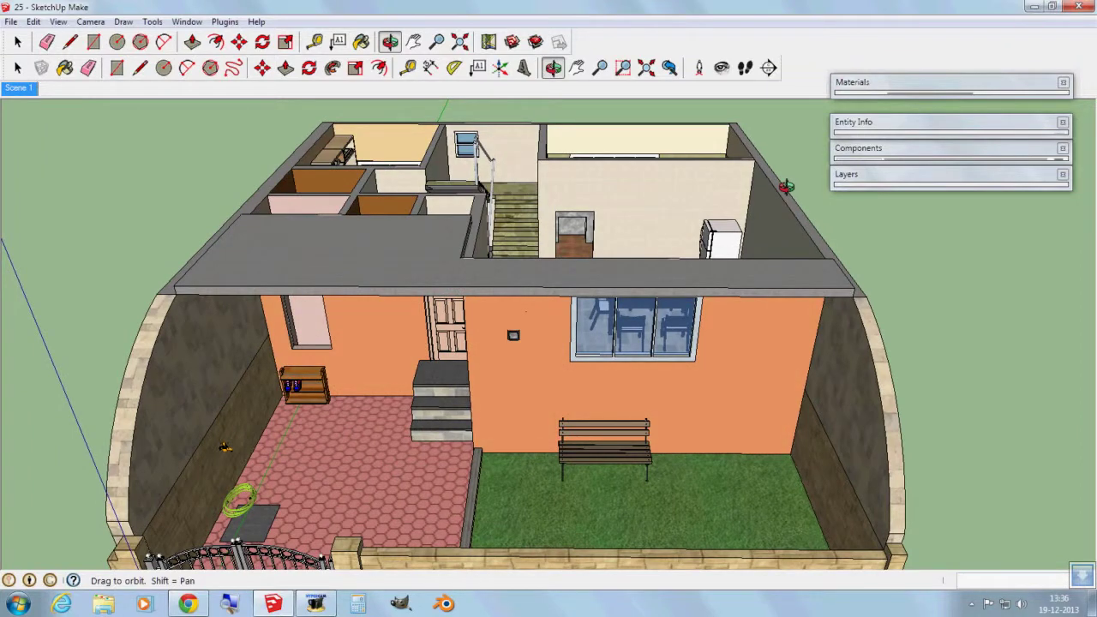
mouse_move(786, 186)
middle_down()
mouse_move(531, 380)
mouse_move(460, 318)
middle_up()
Switch to the Look Around tool (L) before opening the rh001-floor plan file.
key(l)
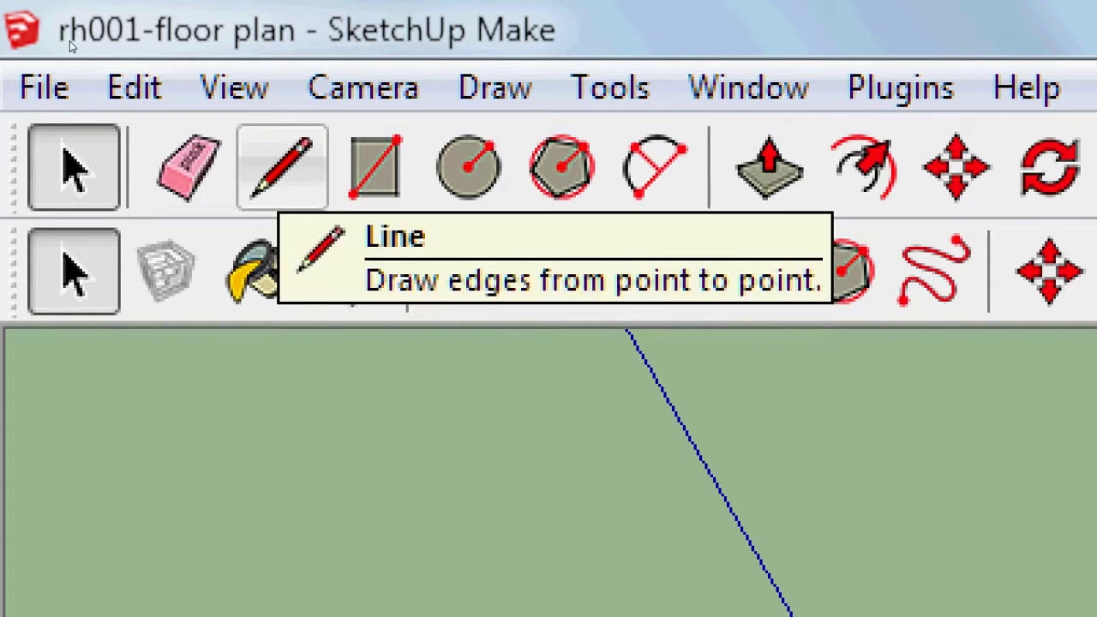
Draw an eight-edge stepped outline beside the floor plan, closing it into a face.
click(70, 41)
click(334, 391)
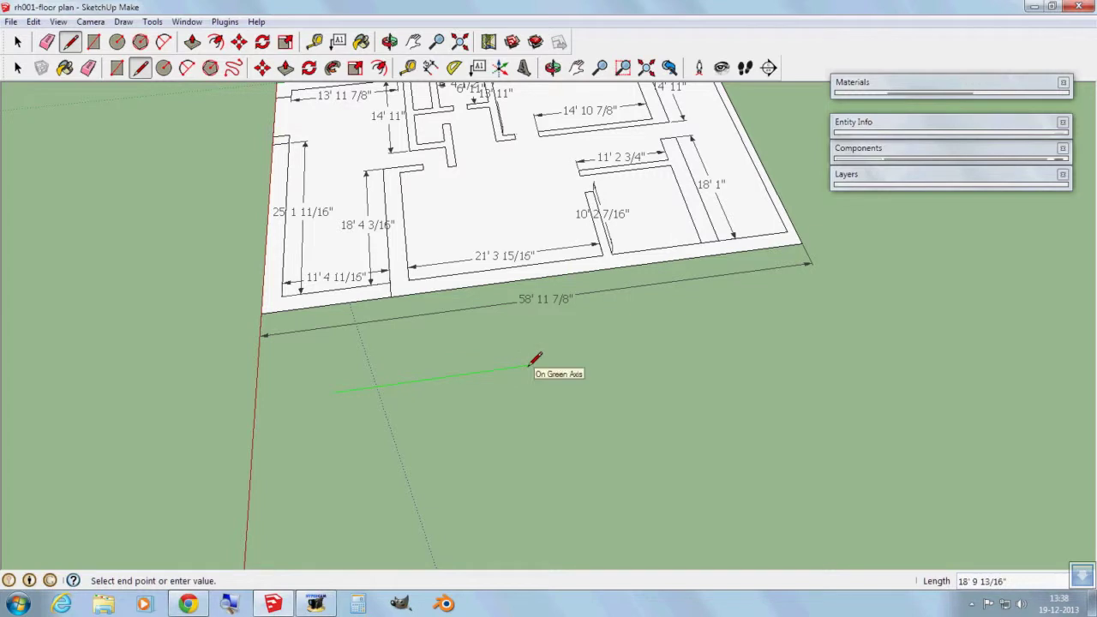
click(526, 366)
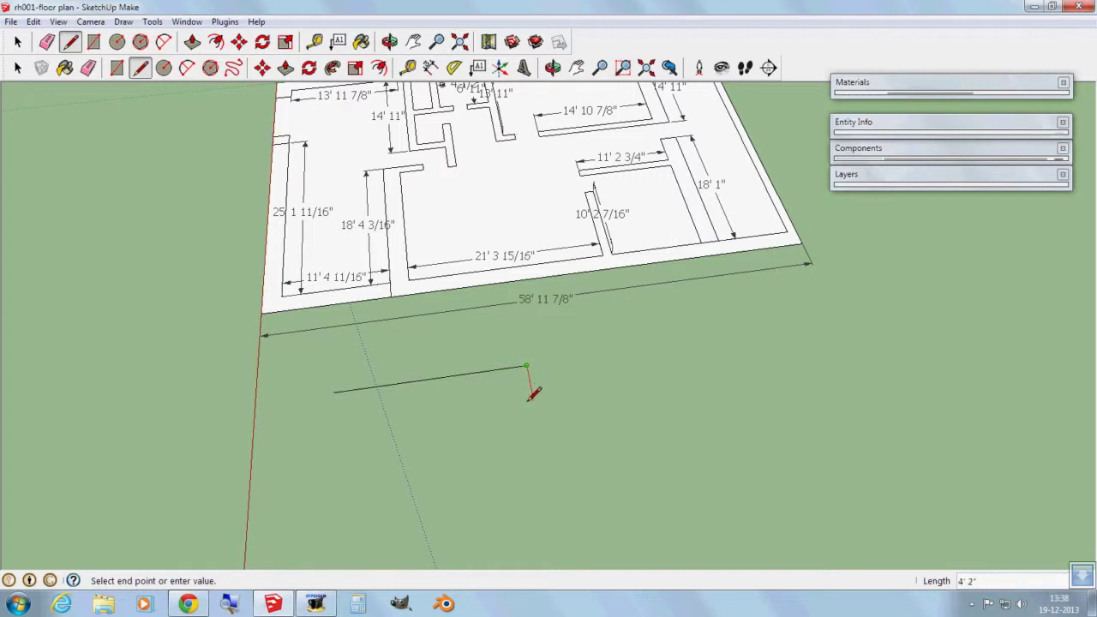
click(533, 407)
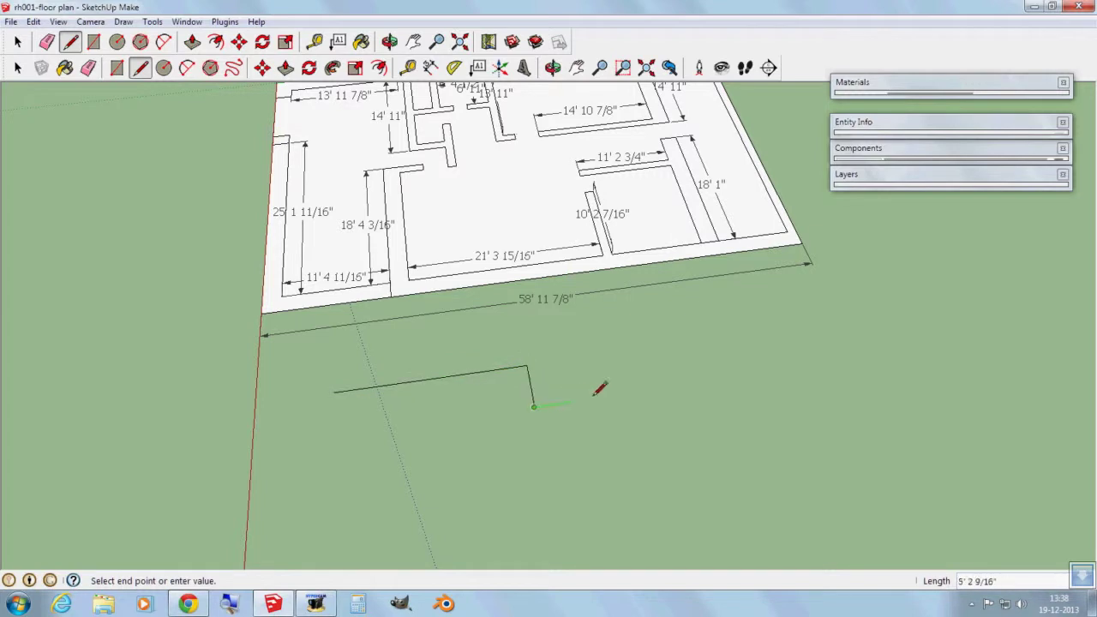
click(711, 381)
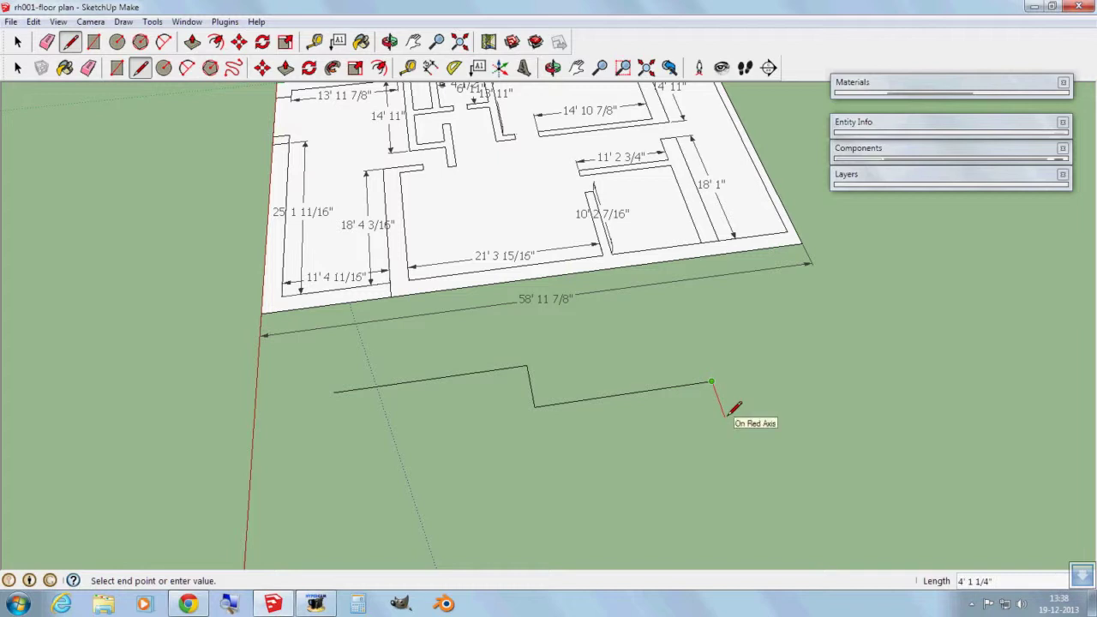
click(724, 418)
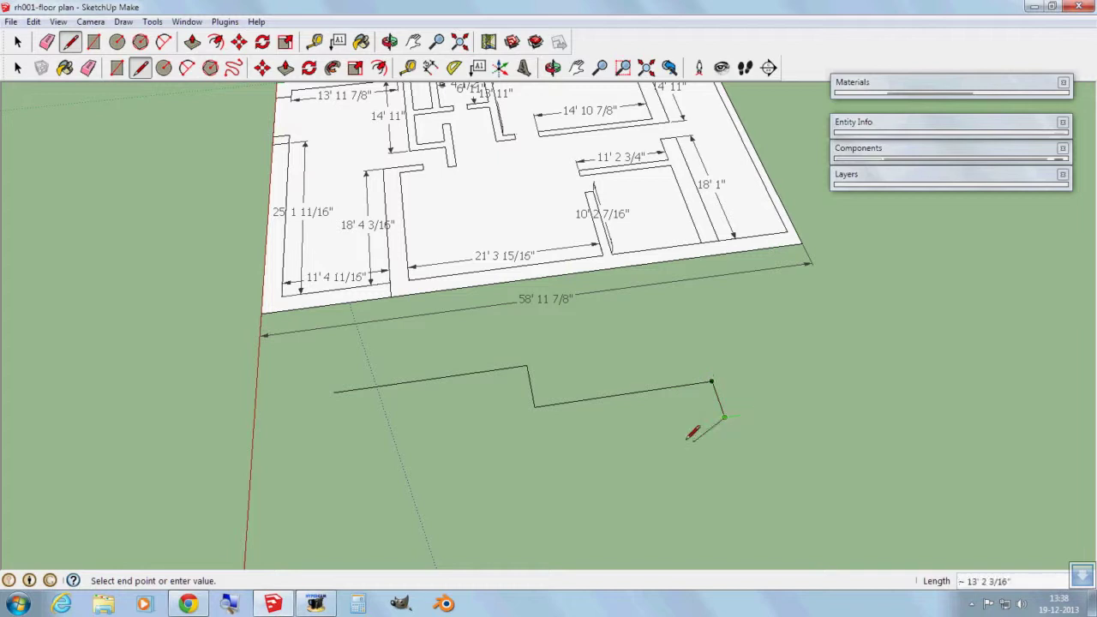
click(600, 435)
click(609, 485)
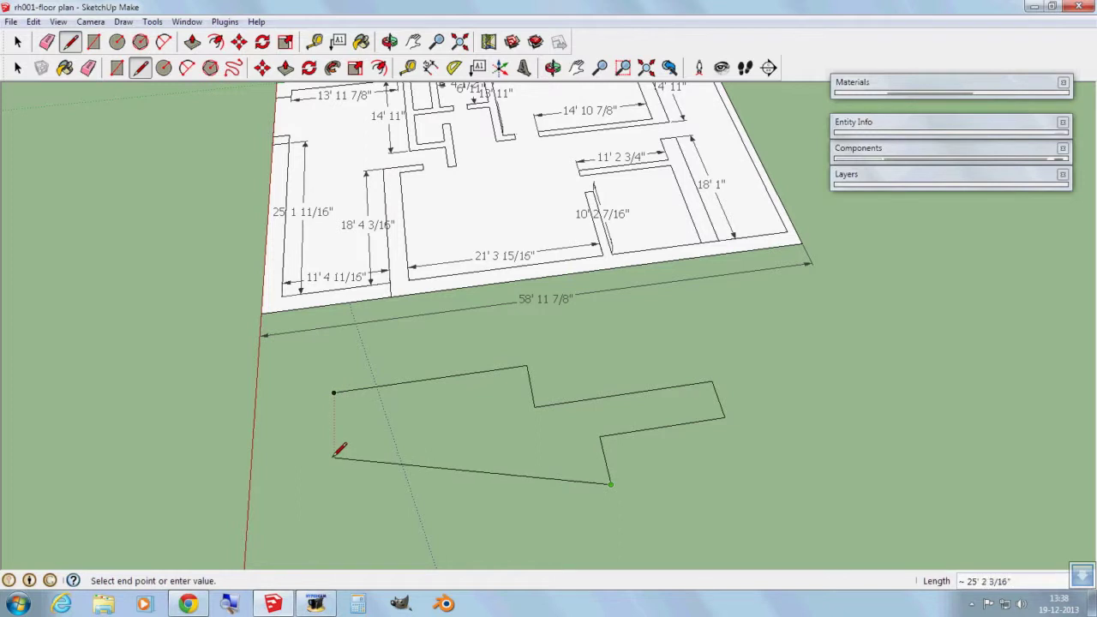
click(333, 527)
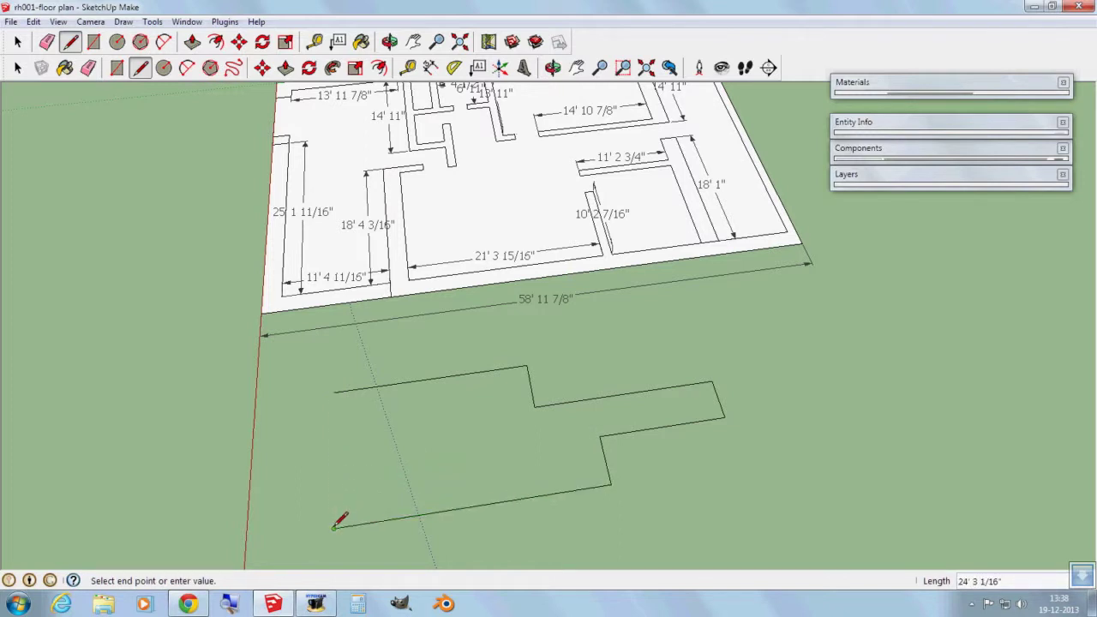
click(335, 392)
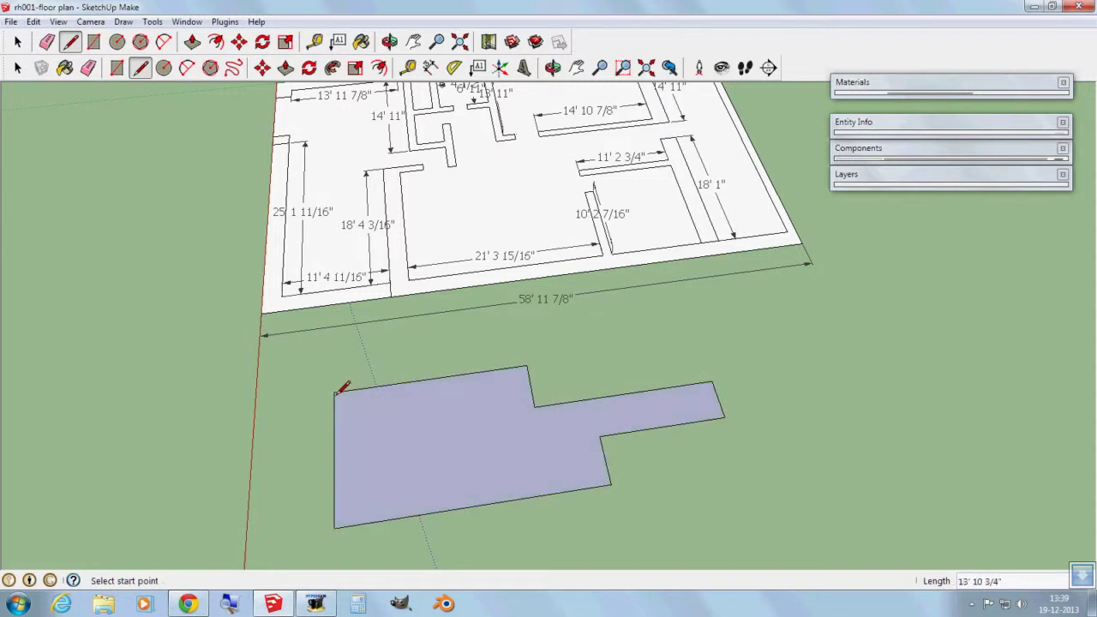
Offset the footprint's edges inward about 10 7/8" to form a wall-thickness band.
key(space)
click(386, 508)
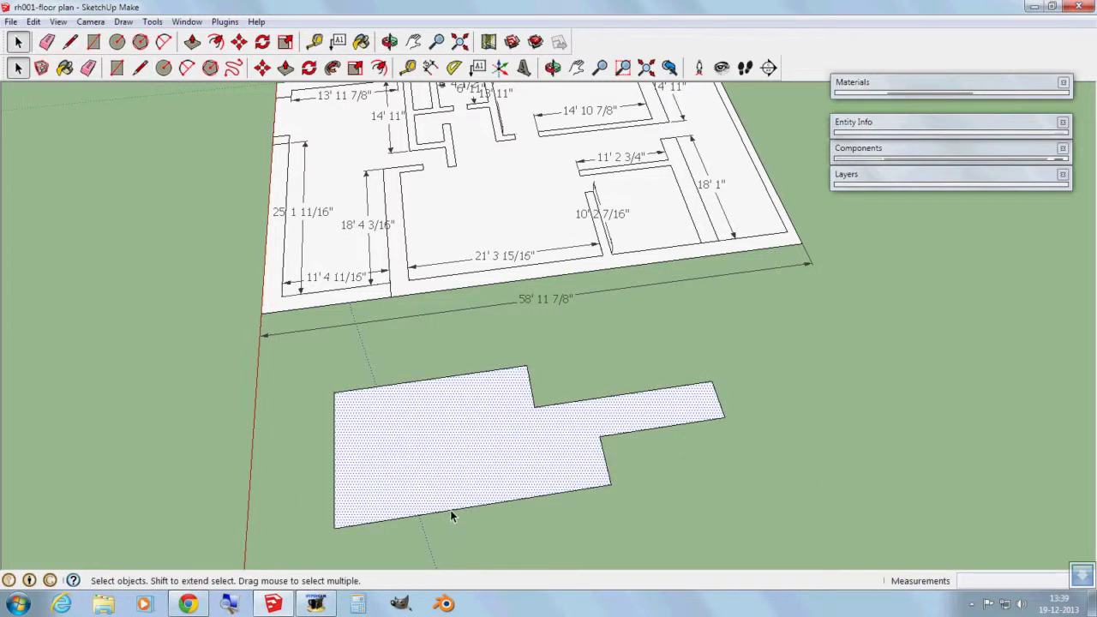
double_click(343, 465)
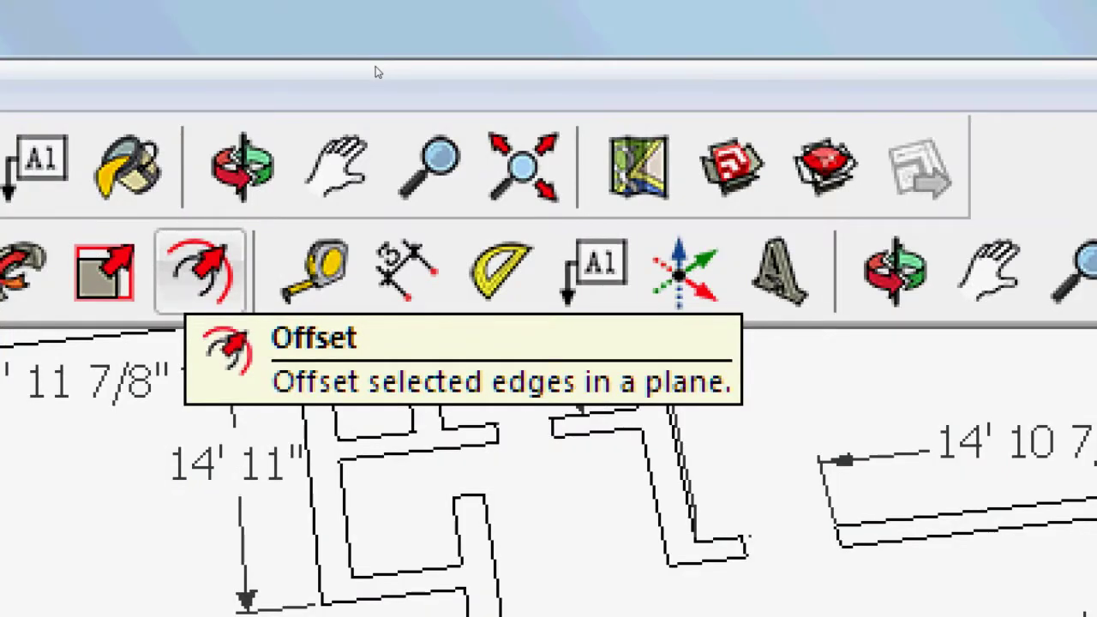
key(f)
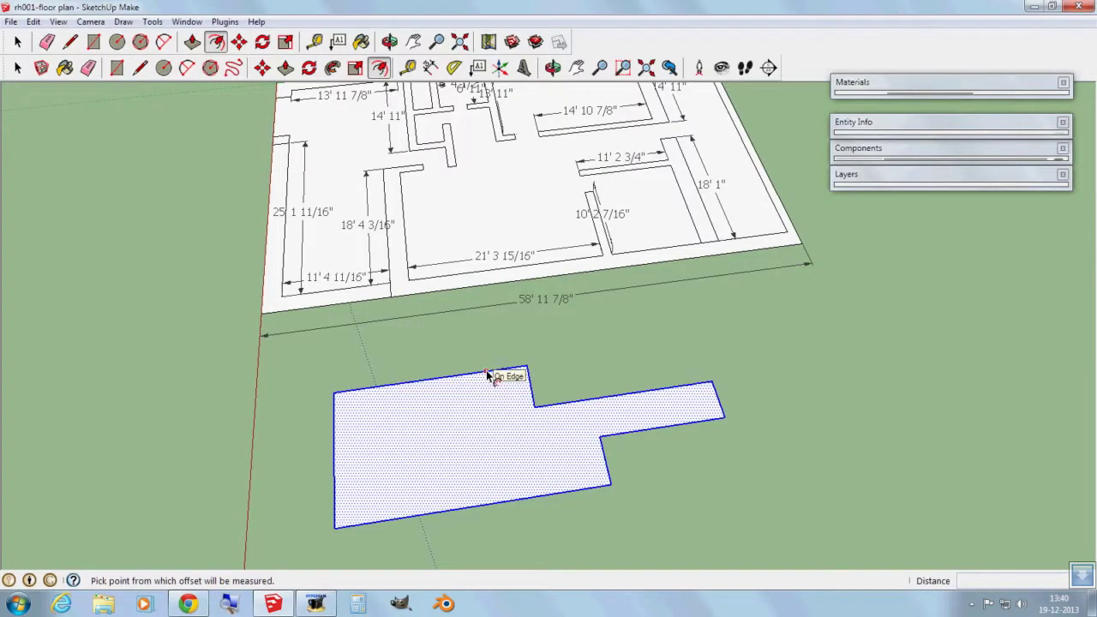
click(486, 370)
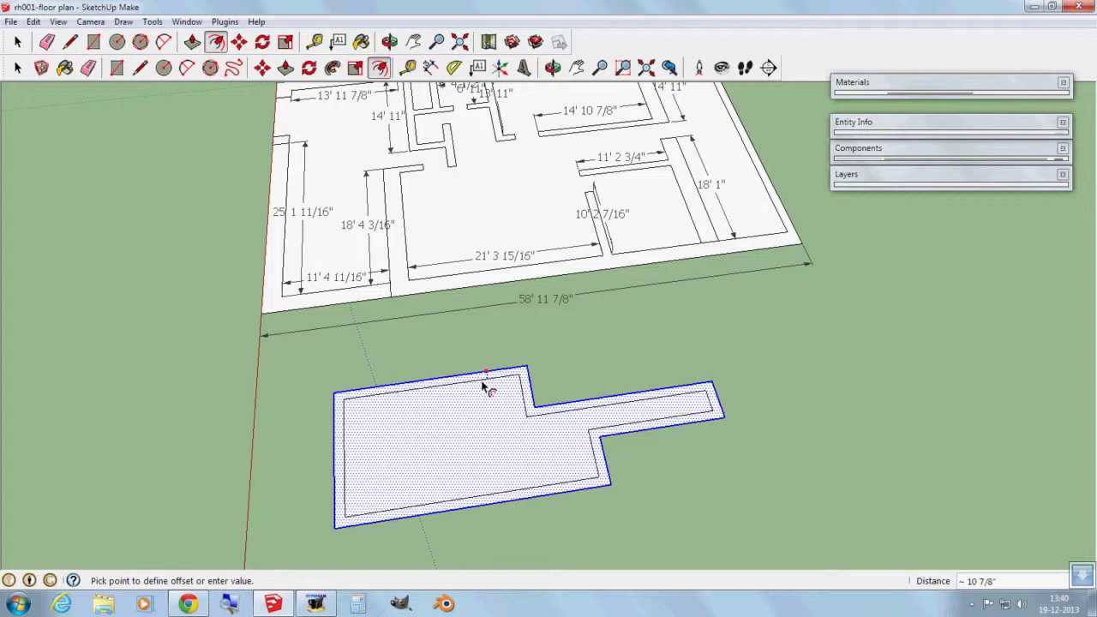
click(482, 388)
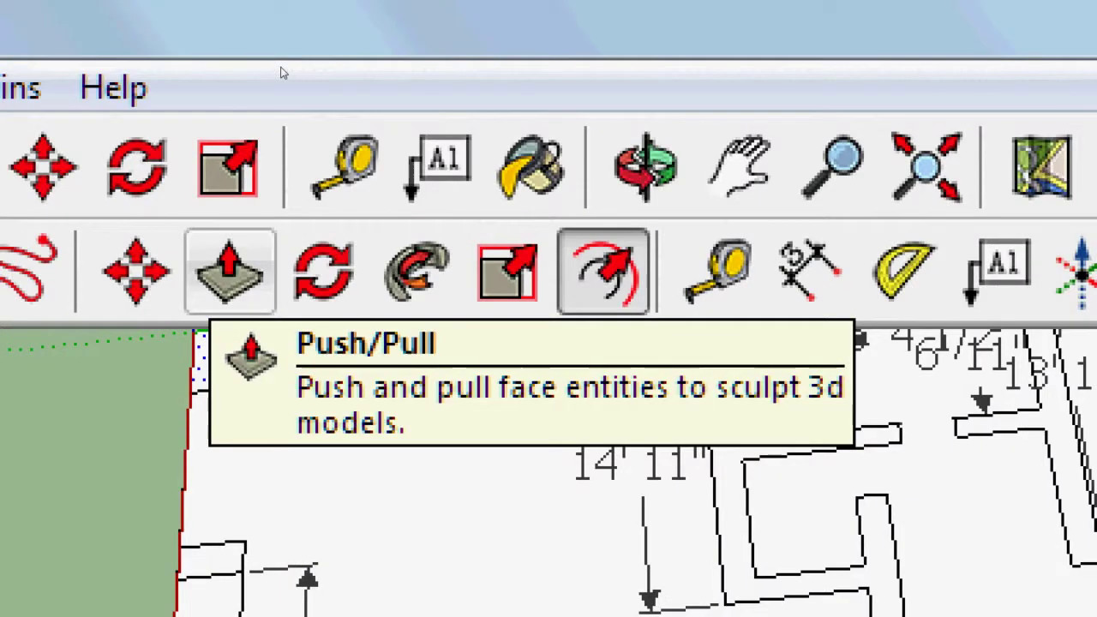
Zoom in on the wall band with Push/Pull active, ready to raise it.
click(230, 272)
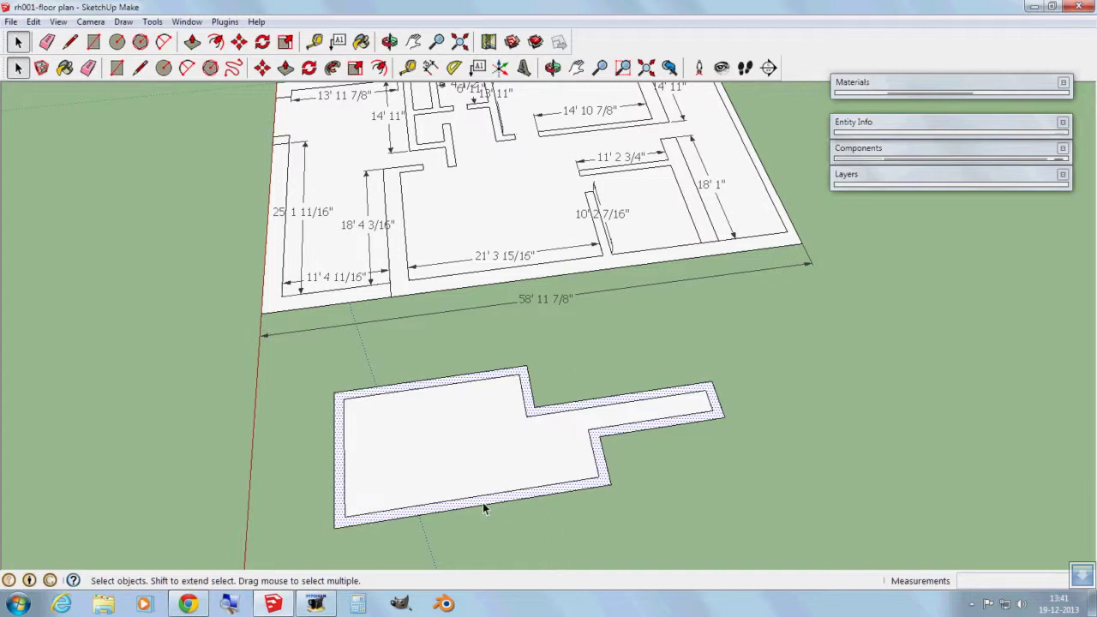
scroll(482, 505, up, 2)
scroll(482, 506, up, 2)
scroll(482, 505, up, 3)
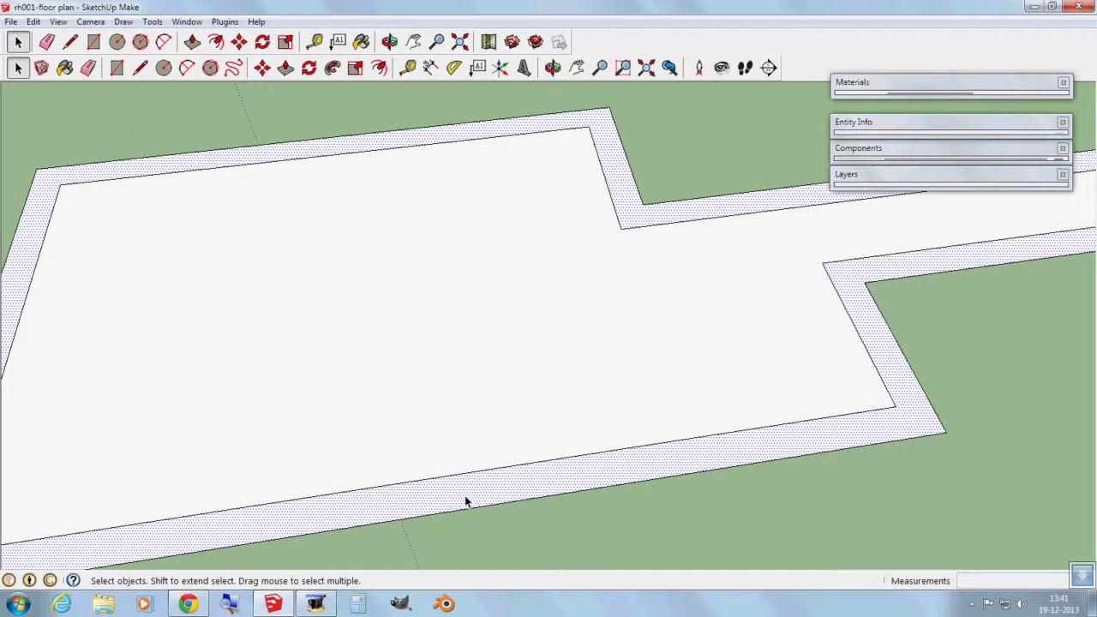
scroll(467, 502, down, 3)
scroll(467, 501, up, 3)
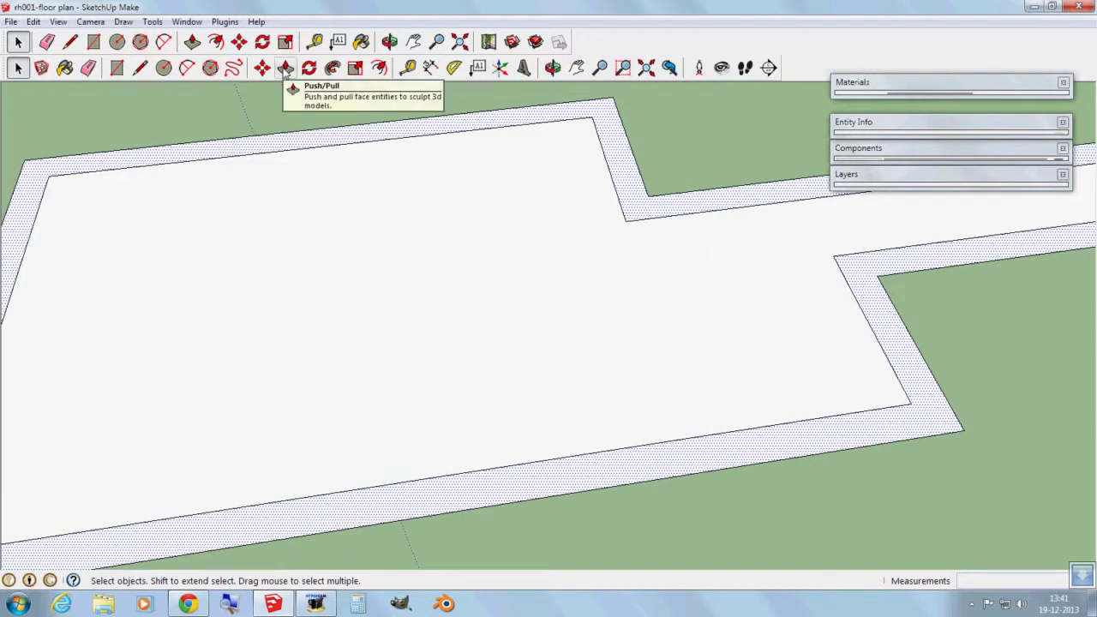
click(285, 68)
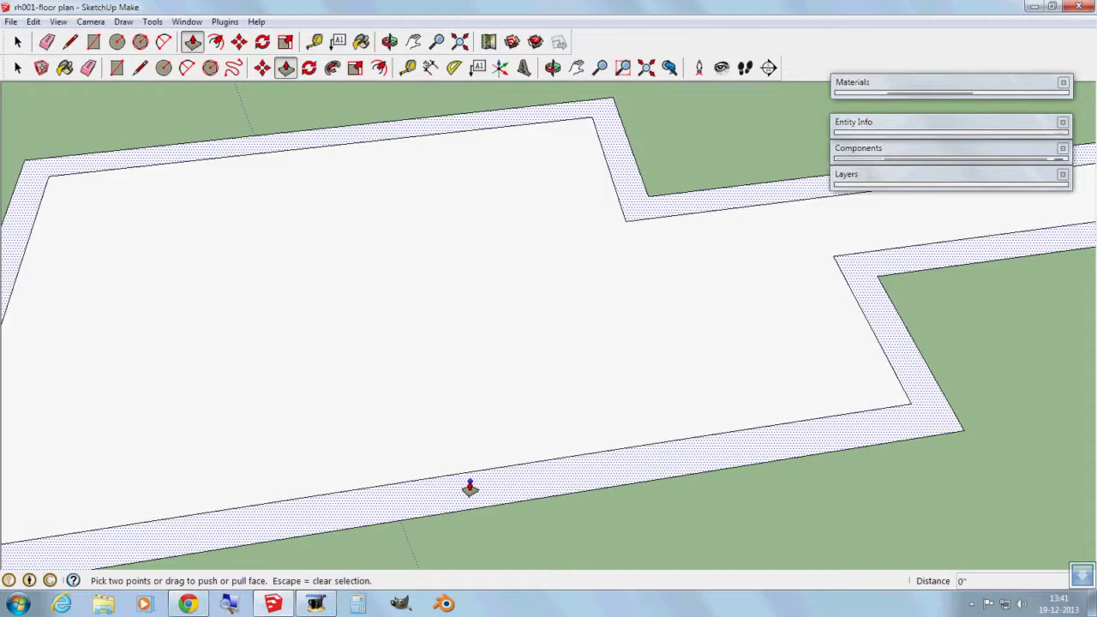
Pull the wall band up 10' into walls, then return to Select and zoom out.
click(470, 485)
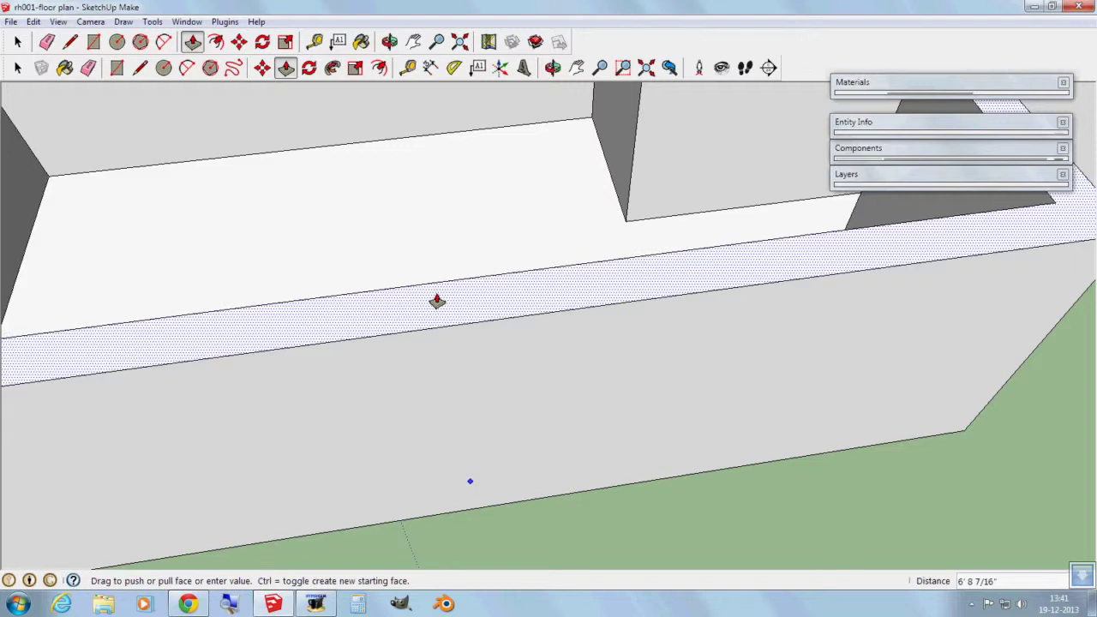
text(10)
key(Return)
click(17, 66)
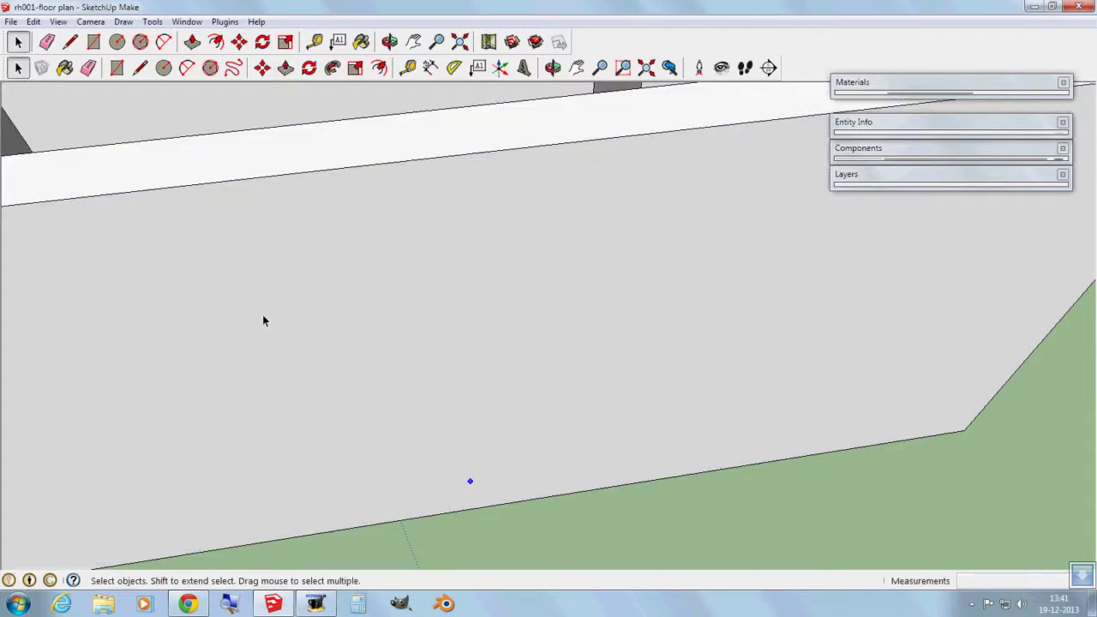
scroll(263, 321, down, 3)
scroll(281, 354, down, 3)
scroll(294, 363, down, 2)
Raise the floor plan's main wall face about 11 feet with Push/Pull.
mouse_move(506, 374)
middle_down()
mouse_move(529, 378)
mouse_move(380, 428)
mouse_move(294, 350)
mouse_move(440, 397)
mouse_move(436, 275)
mouse_move(480, 403)
mouse_move(472, 417)
mouse_move(678, 465)
middle_up()
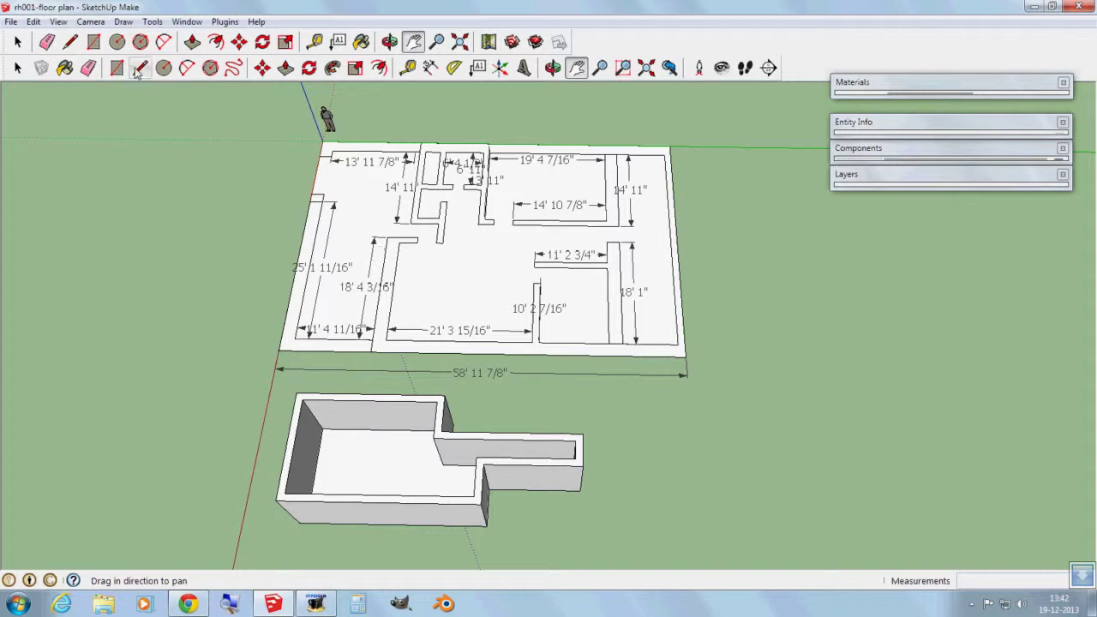
click(17, 69)
click(376, 333)
click(286, 69)
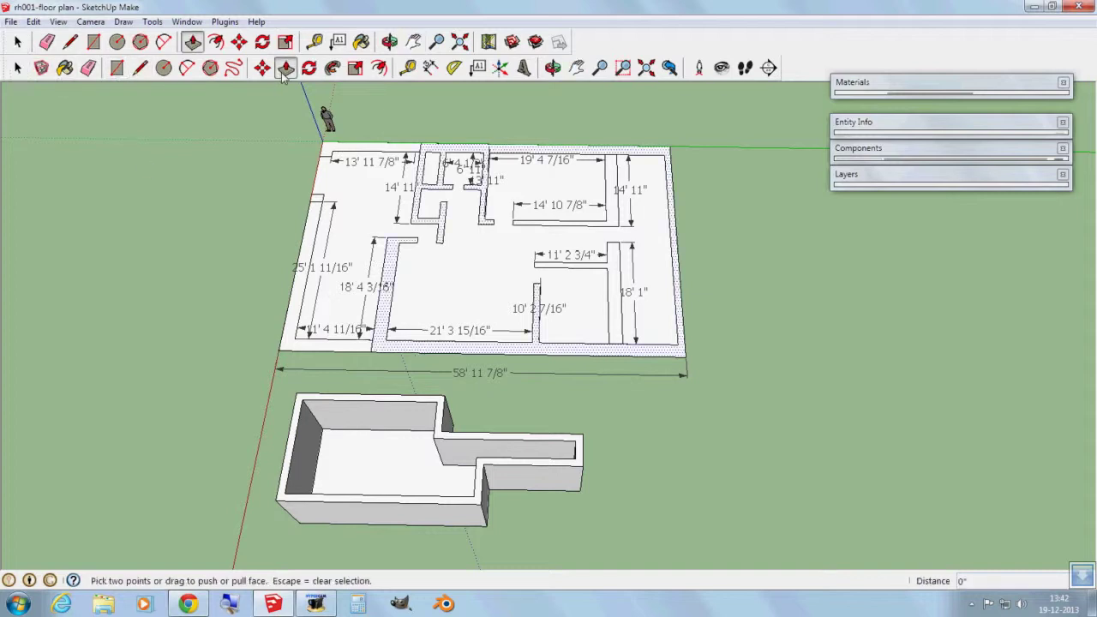
drag(465, 320, 462, 310)
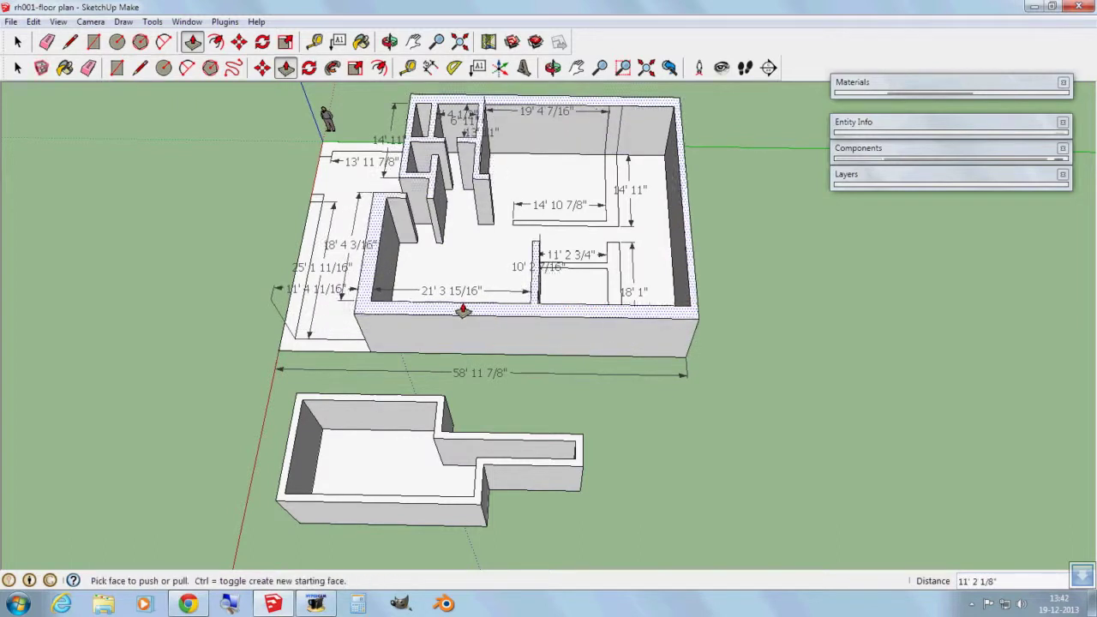
Push/pull the narrow left wall strip up into a wall.
click(17, 69)
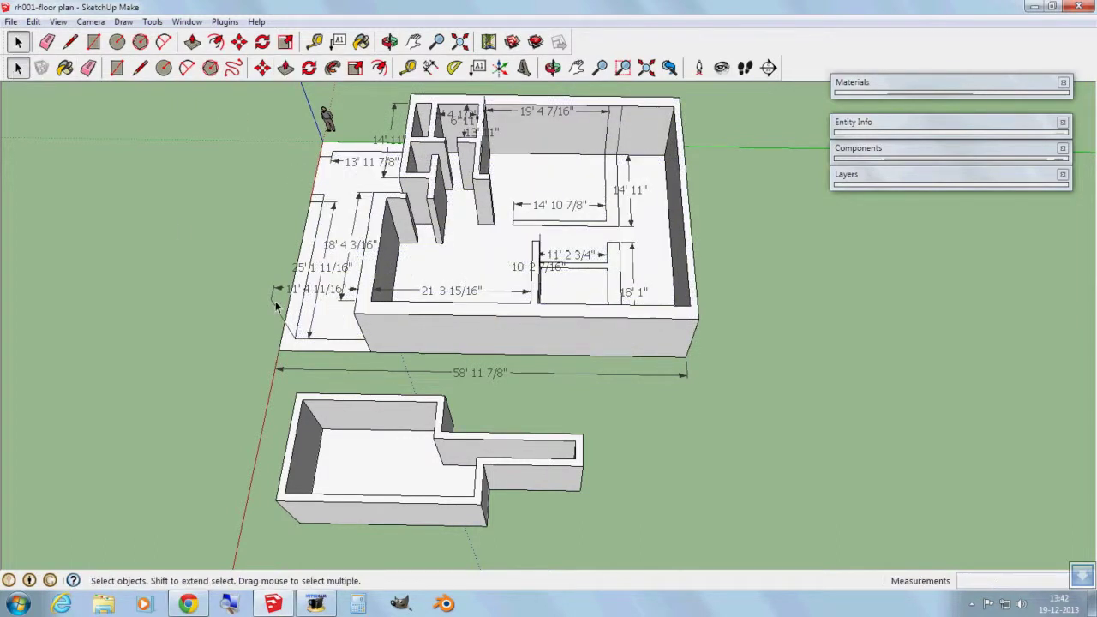
click(313, 347)
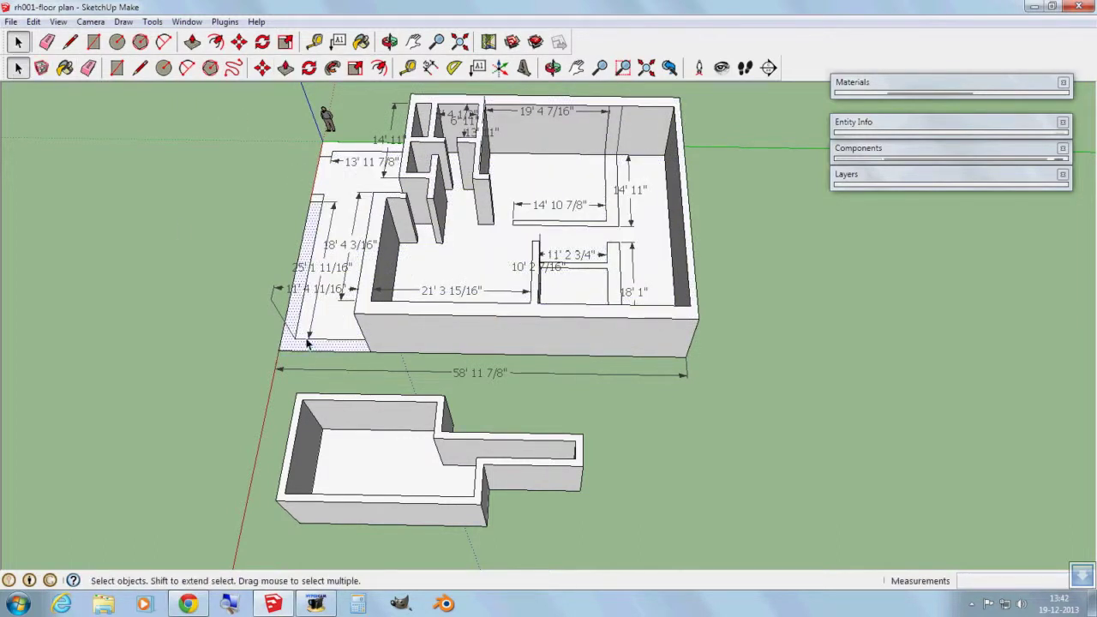
click(285, 69)
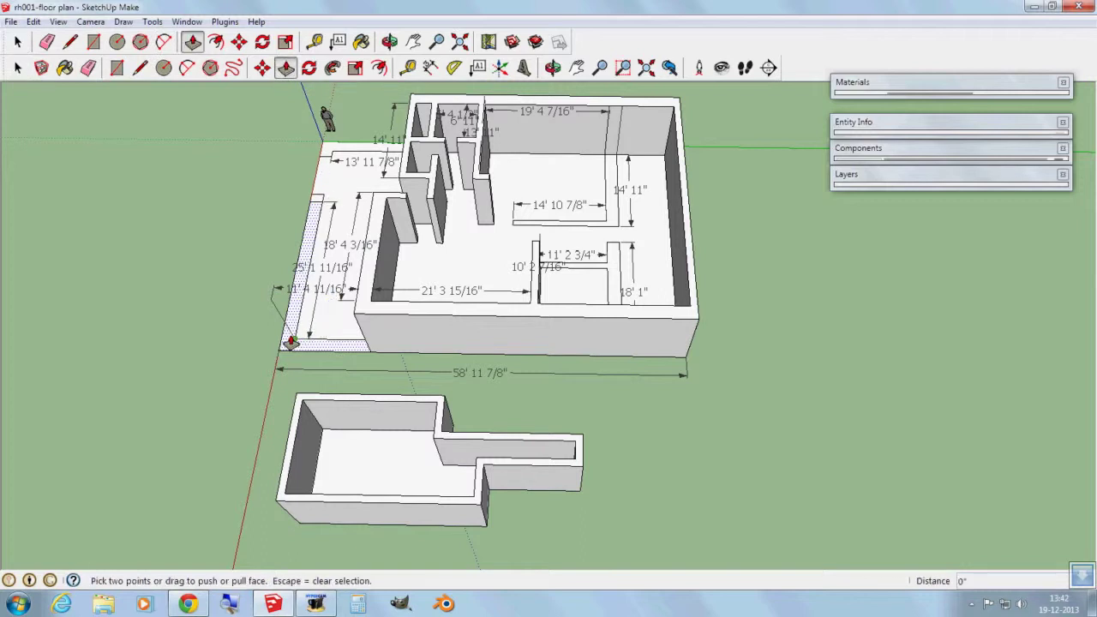
drag(291, 343, 312, 192)
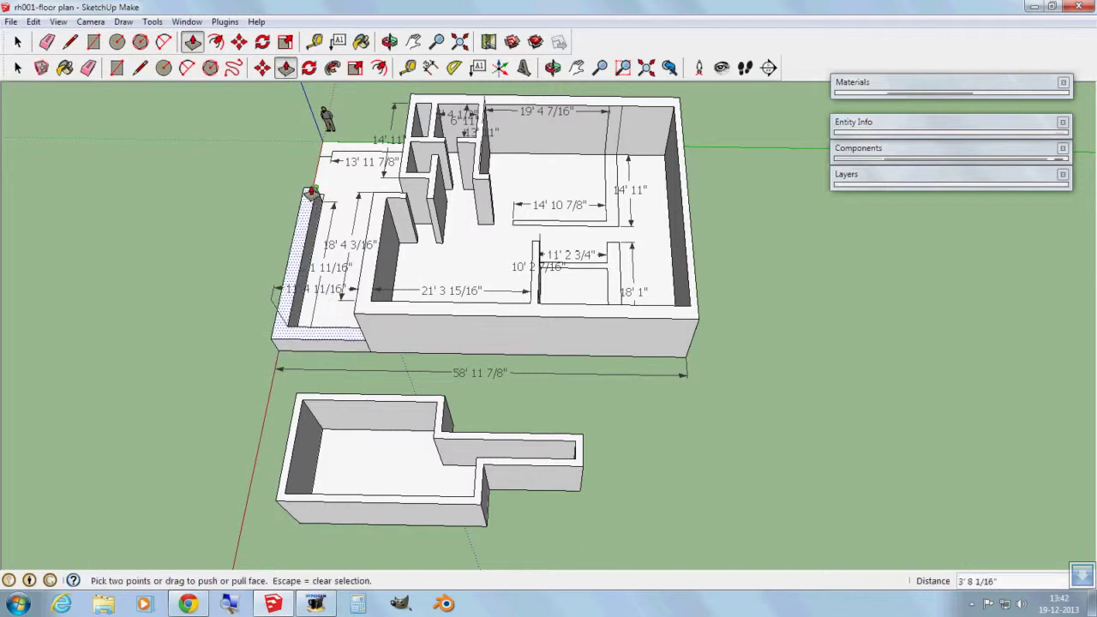
Raise the thin top wall strip into a wall, then orbit to a new viewpoint.
click(17, 41)
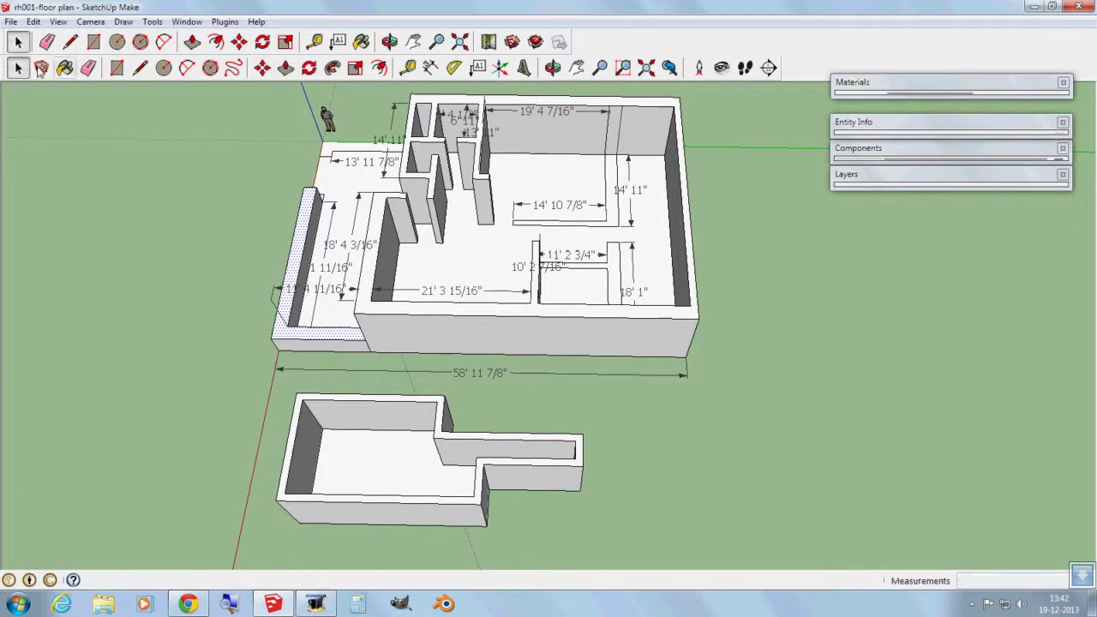
click(326, 149)
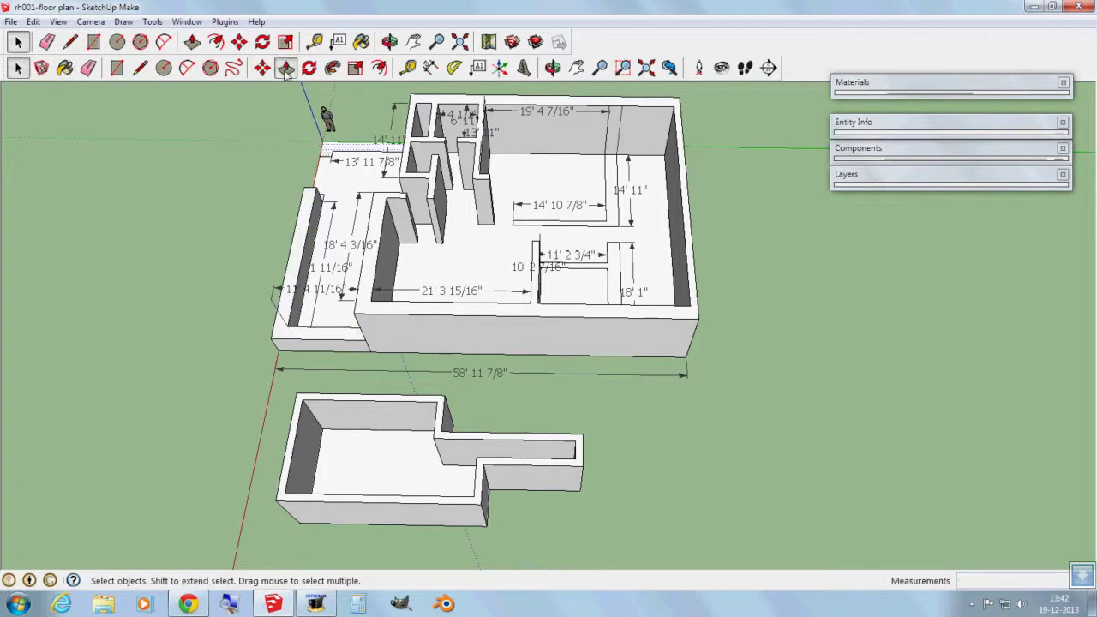
click(286, 68)
drag(323, 152, 324, 139)
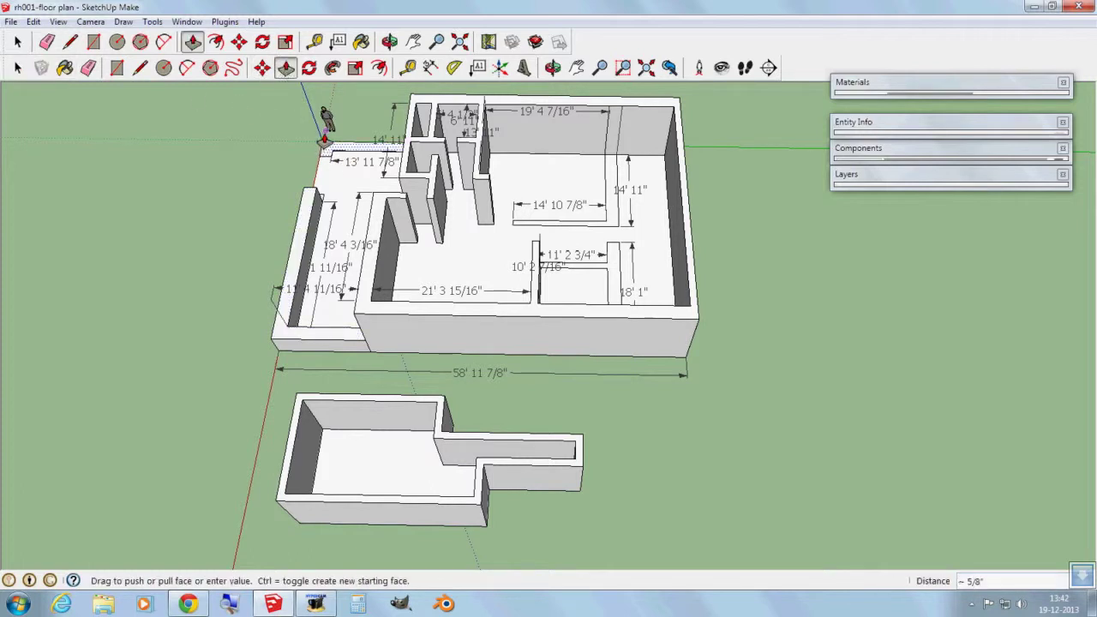
click(325, 139)
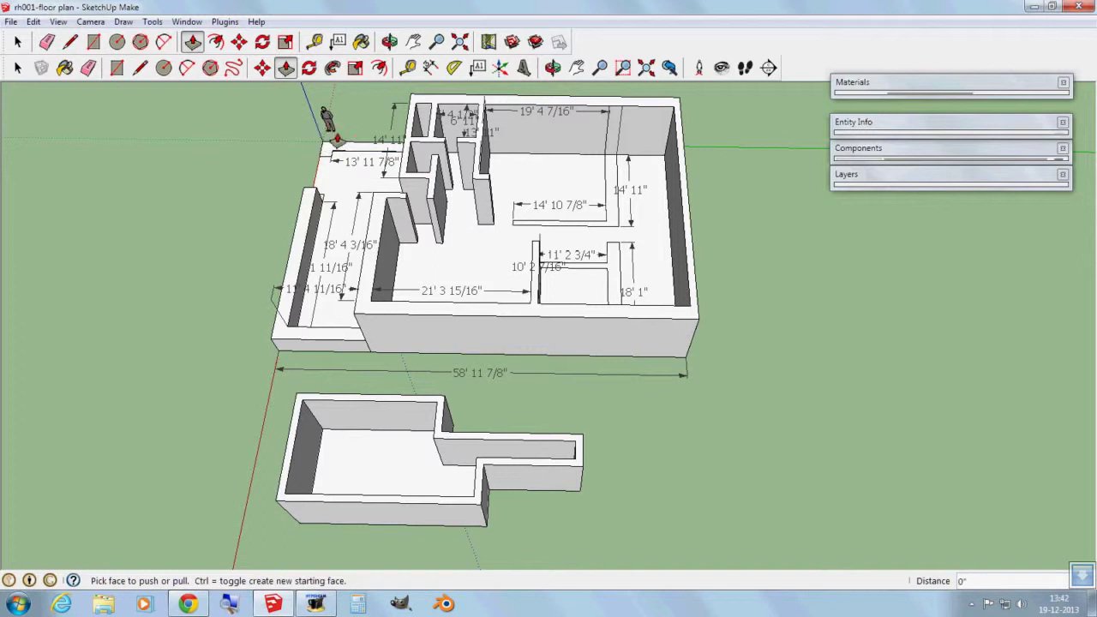
drag(334, 152, 324, 144)
click(323, 144)
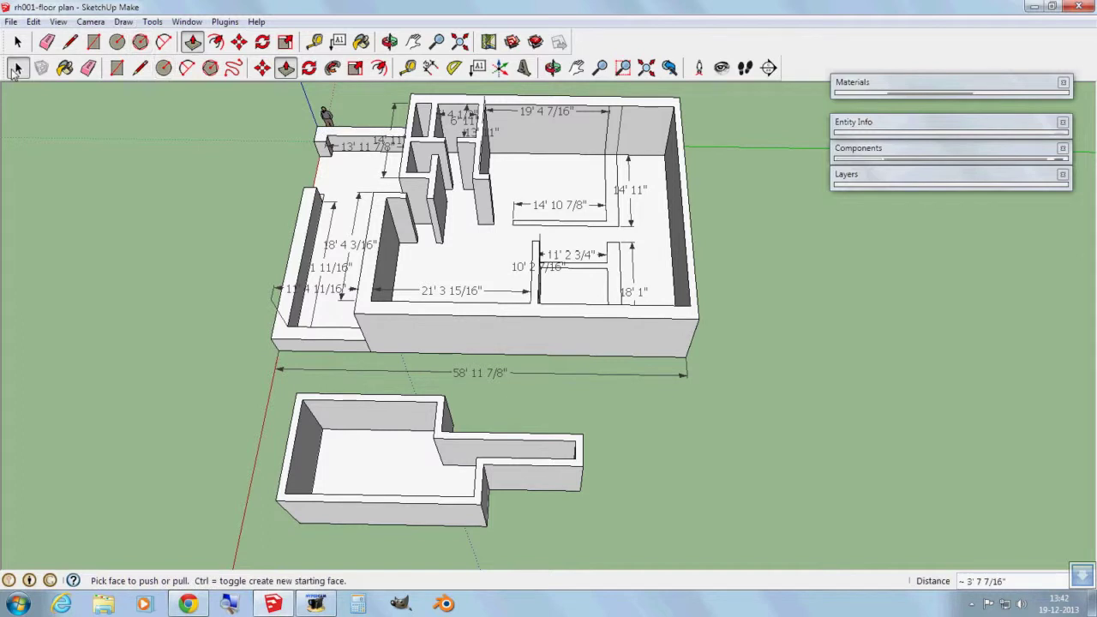
click(15, 70)
mouse_move(185, 200)
middle_down()
mouse_move(420, 345)
mouse_move(475, 172)
mouse_move(642, 199)
mouse_move(580, 205)
mouse_move(512, 372)
middle_up()
mouse_move(367, 538)
middle_down()
mouse_move(287, 343)
mouse_move(380, 343)
mouse_move(779, 411)
mouse_move(757, 534)
mouse_move(817, 526)
middle_up()
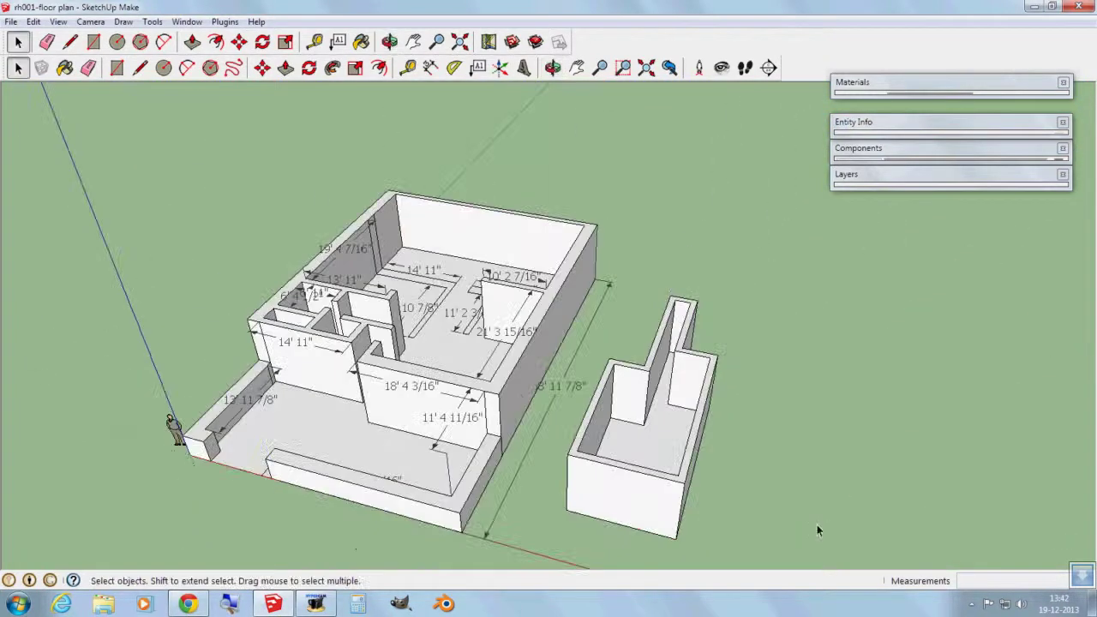